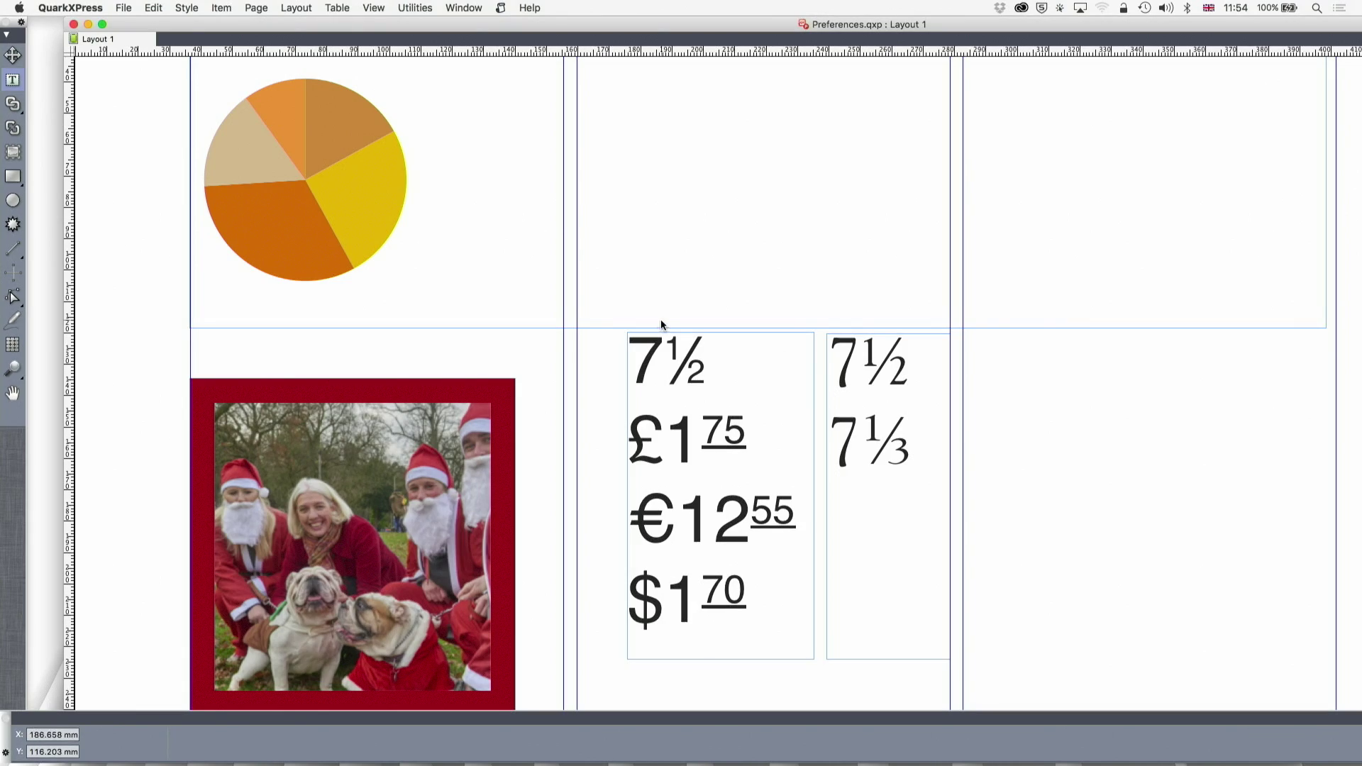
- Open the application Preferences and enlarge the dialog so all categories show
{"action": "left_click", "coordinate": [123, 8]}
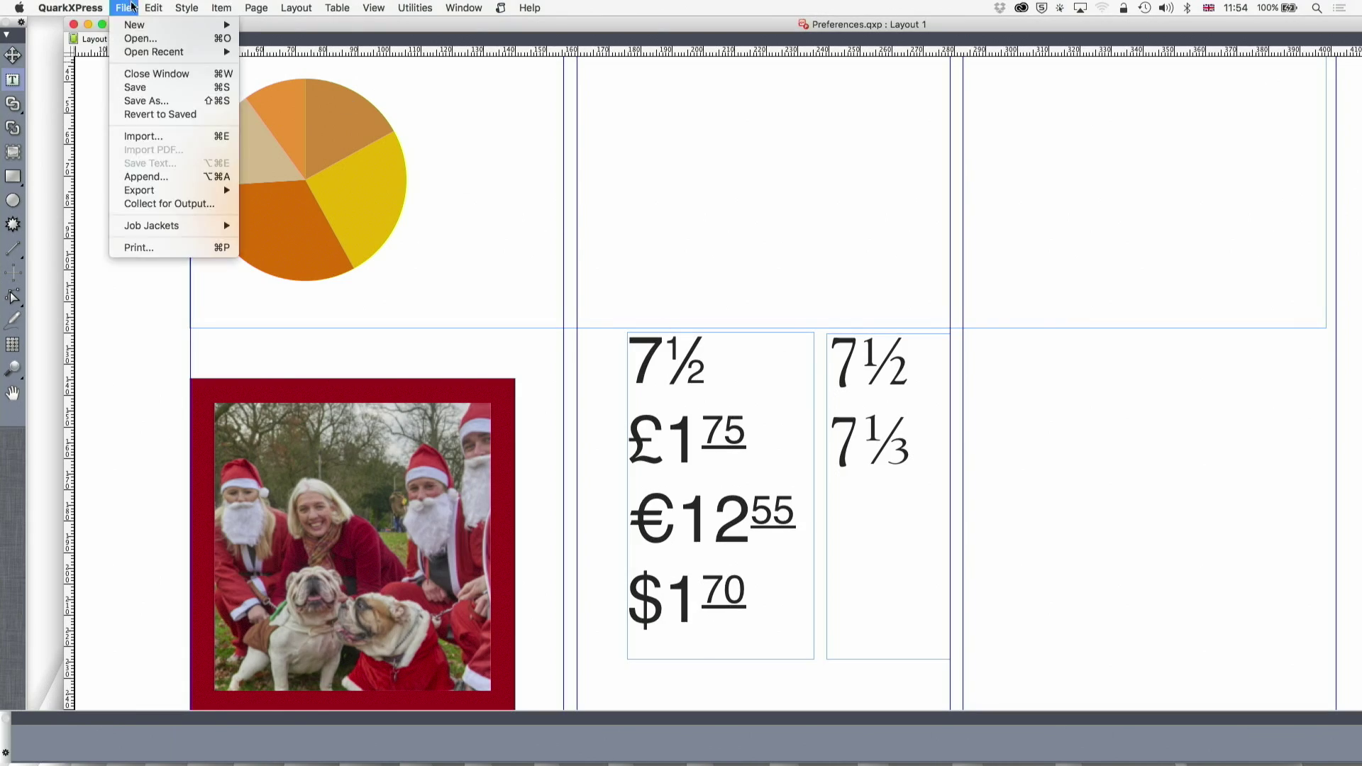
{"action": "mouse_move", "coordinate": [78, 4]}
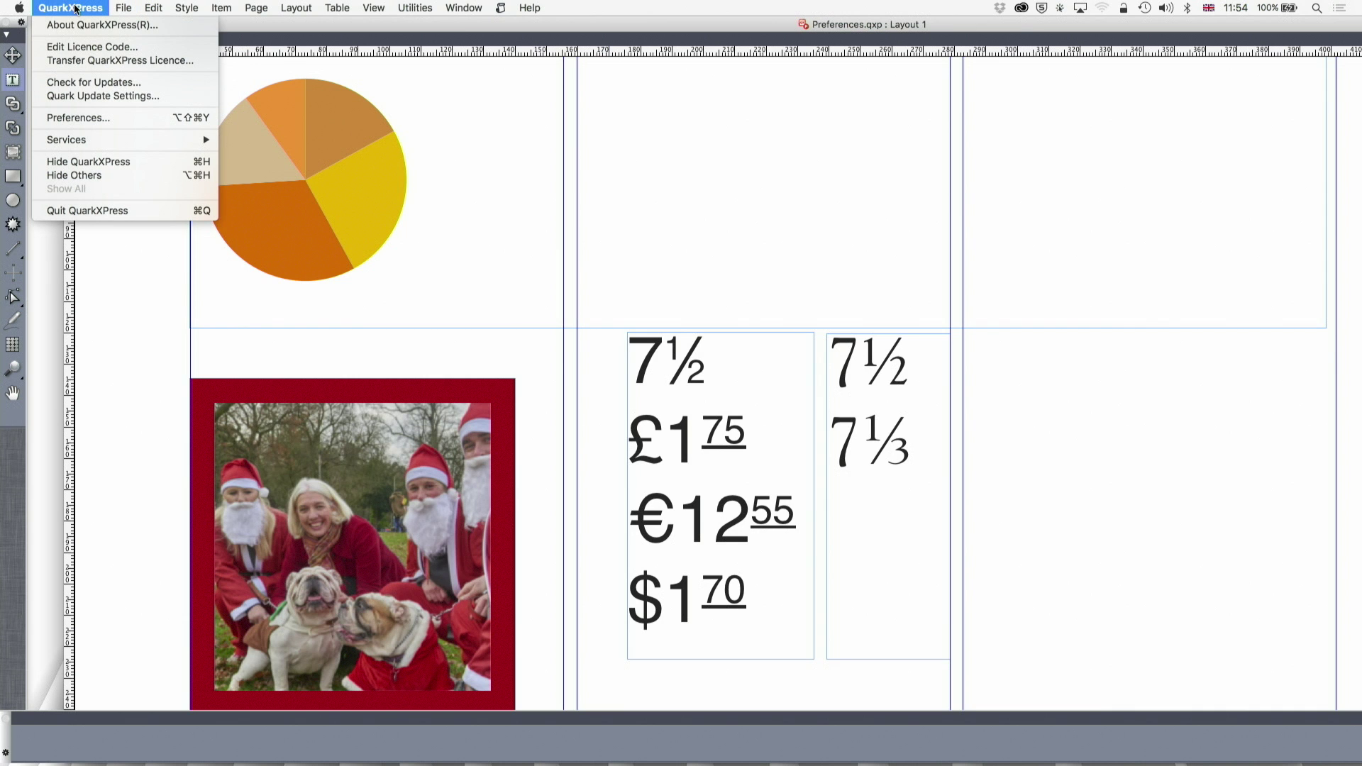
{"action": "left_click", "coordinate": [87, 117]}
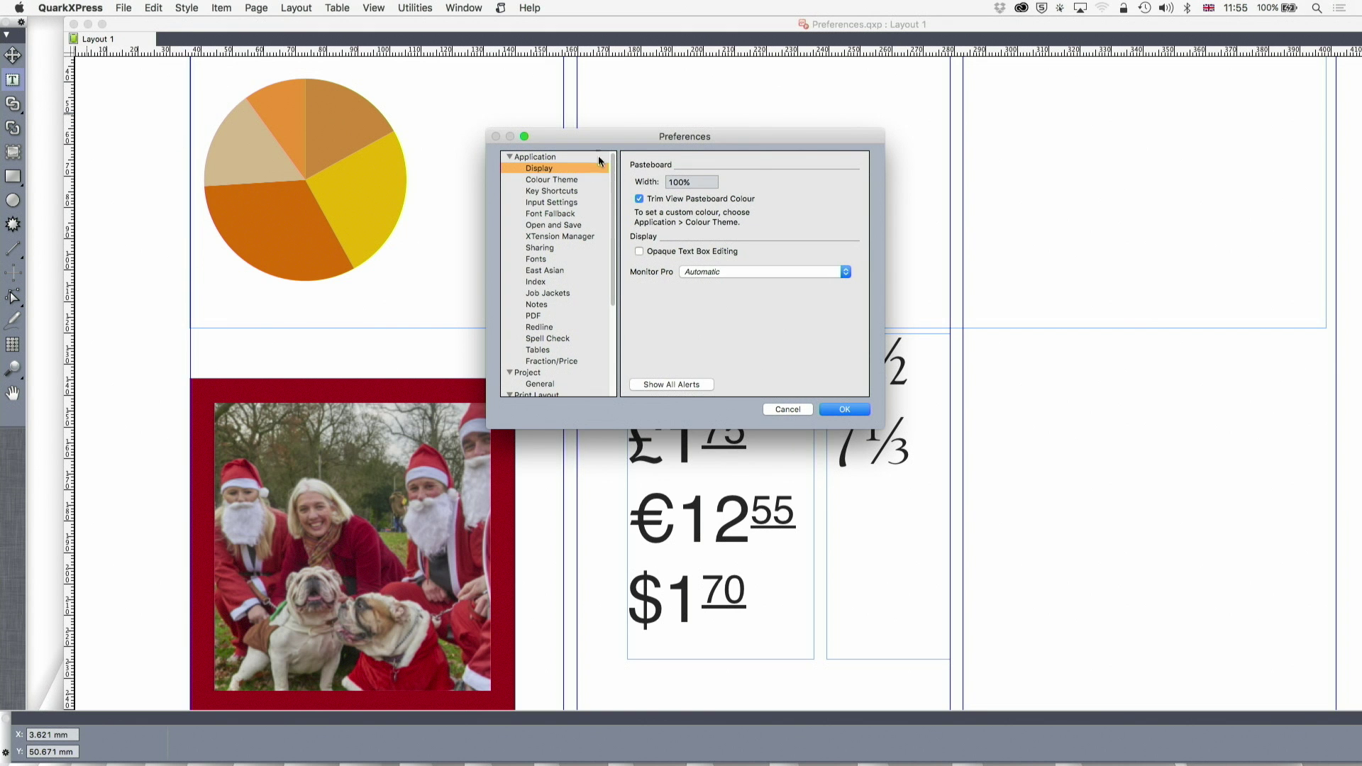
{"action": "left_click_drag", "start_coordinate": [676, 142], "coordinate": [659, 73]}
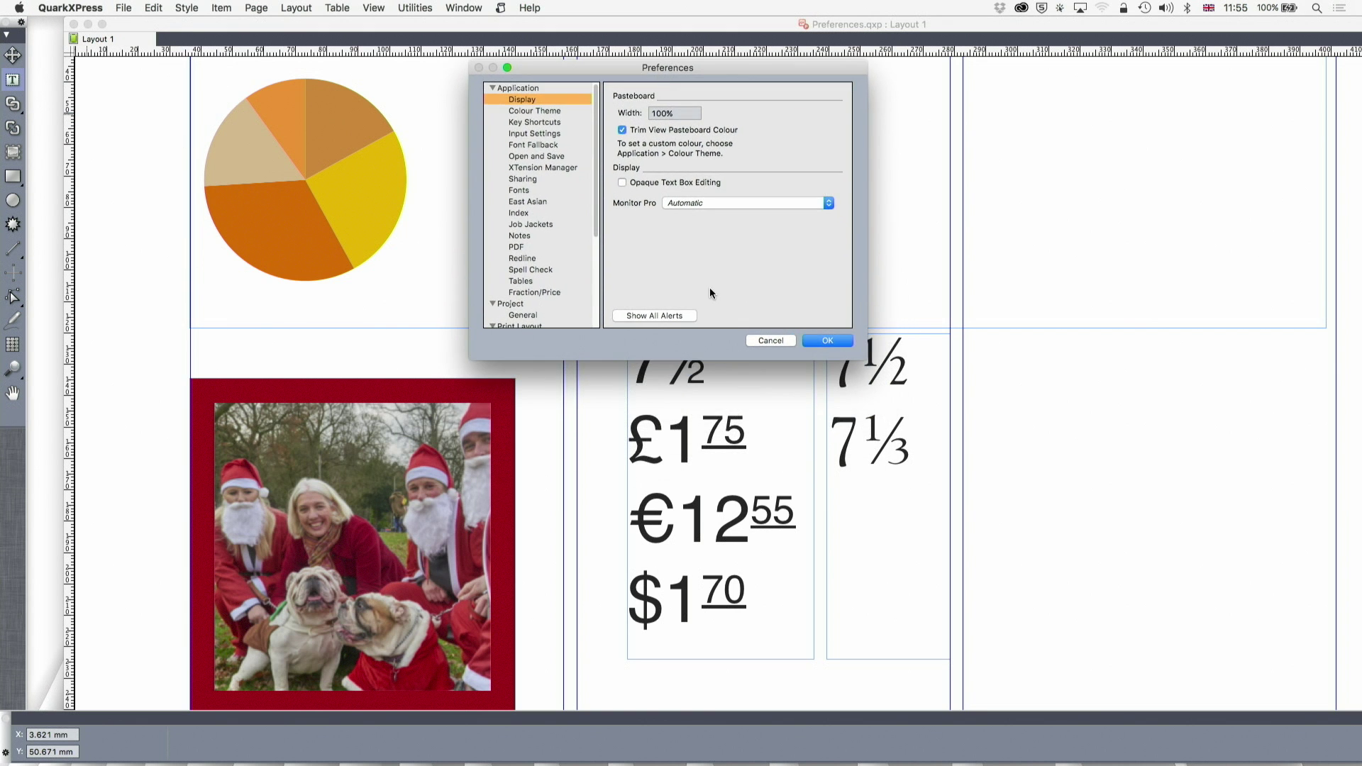
{"action": "scroll", "coordinate": [498, 249], "scroll_direction": "down", "scroll_amount": 5}
{"action": "scroll", "coordinate": [498, 249], "scroll_direction": "up", "scroll_amount": 5}
{"action": "left_click_drag", "start_coordinate": [866, 359], "coordinate": [960, 675]}
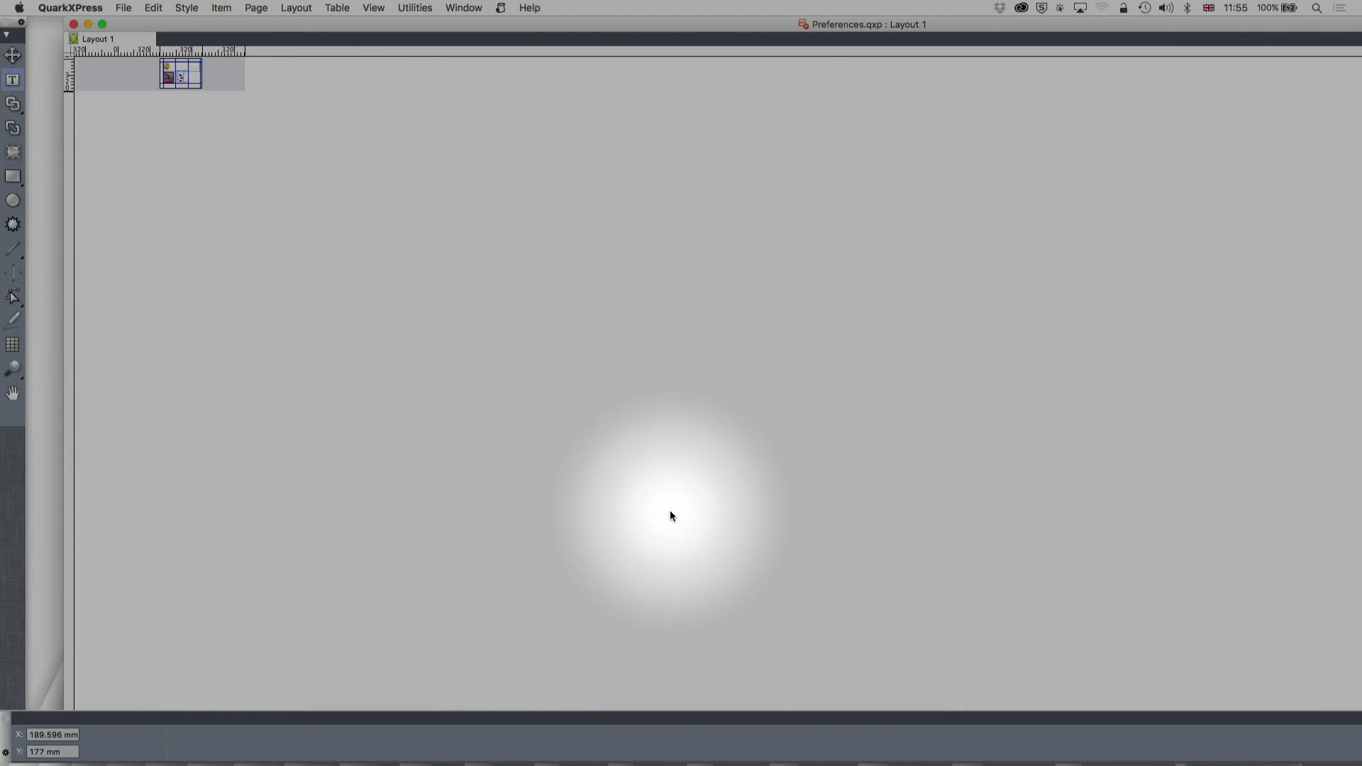
- With the Item tool, move the red-framed photo onto the pasteboard against the page's left edge
{"action": "scroll", "coordinate": [670, 516], "scroll_direction": "right", "scroll_amount": 2}
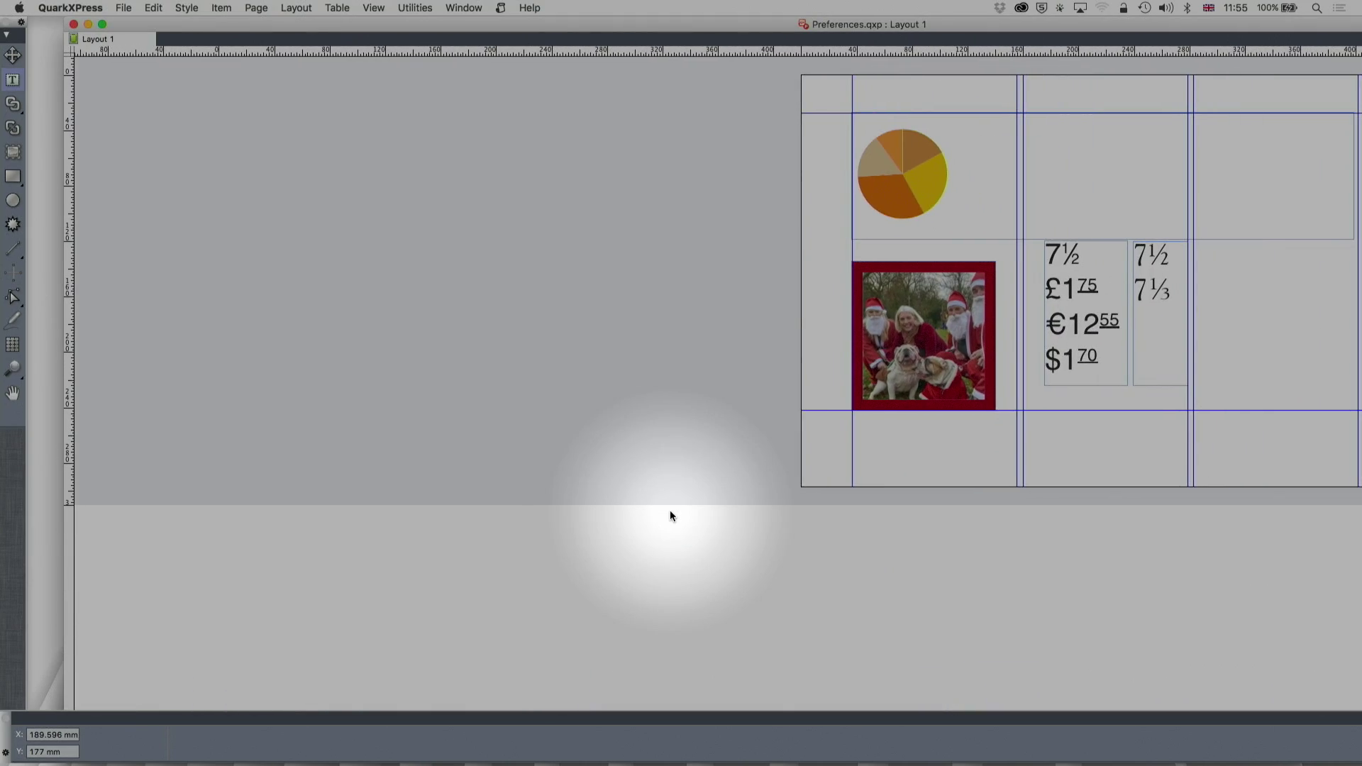
{"action": "scroll", "coordinate": [669, 509], "scroll_direction": "right", "scroll_amount": 10}
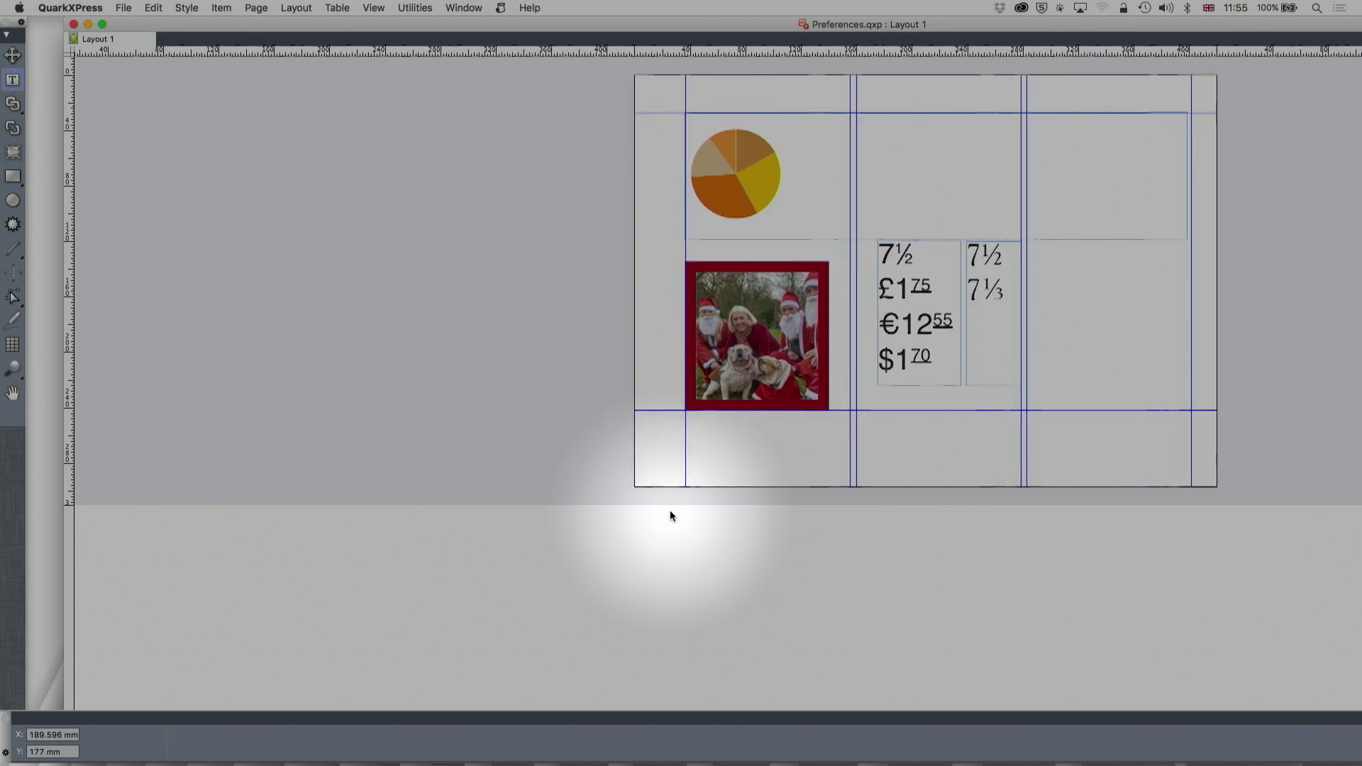
{"action": "left_click", "coordinate": [12, 55]}
{"action": "left_click_drag", "start_coordinate": [593, 365], "coordinate": [245, 283]}
{"action": "scroll", "coordinate": [383, 366], "scroll_direction": "left", "scroll_amount": 5}
{"action": "left_click_drag", "start_coordinate": [404, 294], "coordinate": [372, 311]}
{"action": "scroll", "coordinate": [470, 337], "scroll_direction": "right", "scroll_amount": 5}
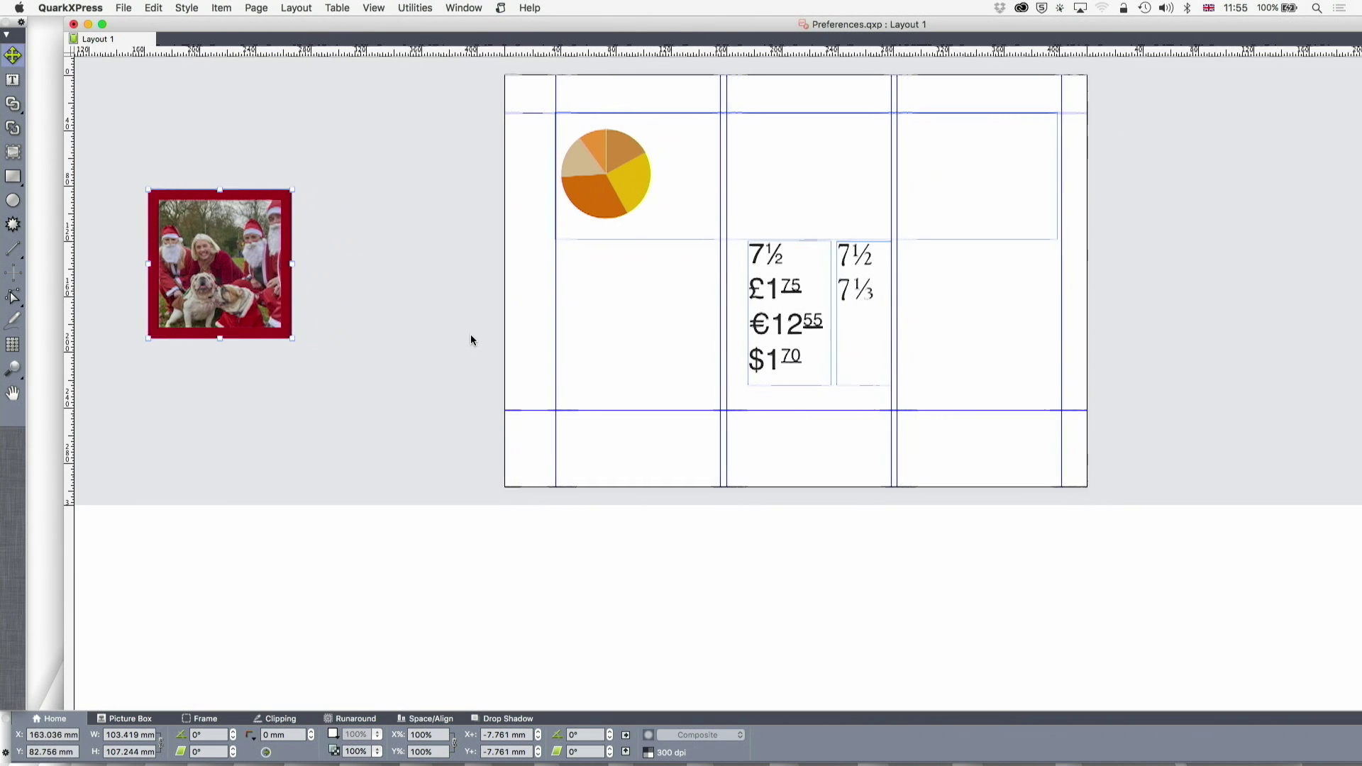
{"action": "left_click_drag", "start_coordinate": [656, 27], "coordinate": [620, 31]}
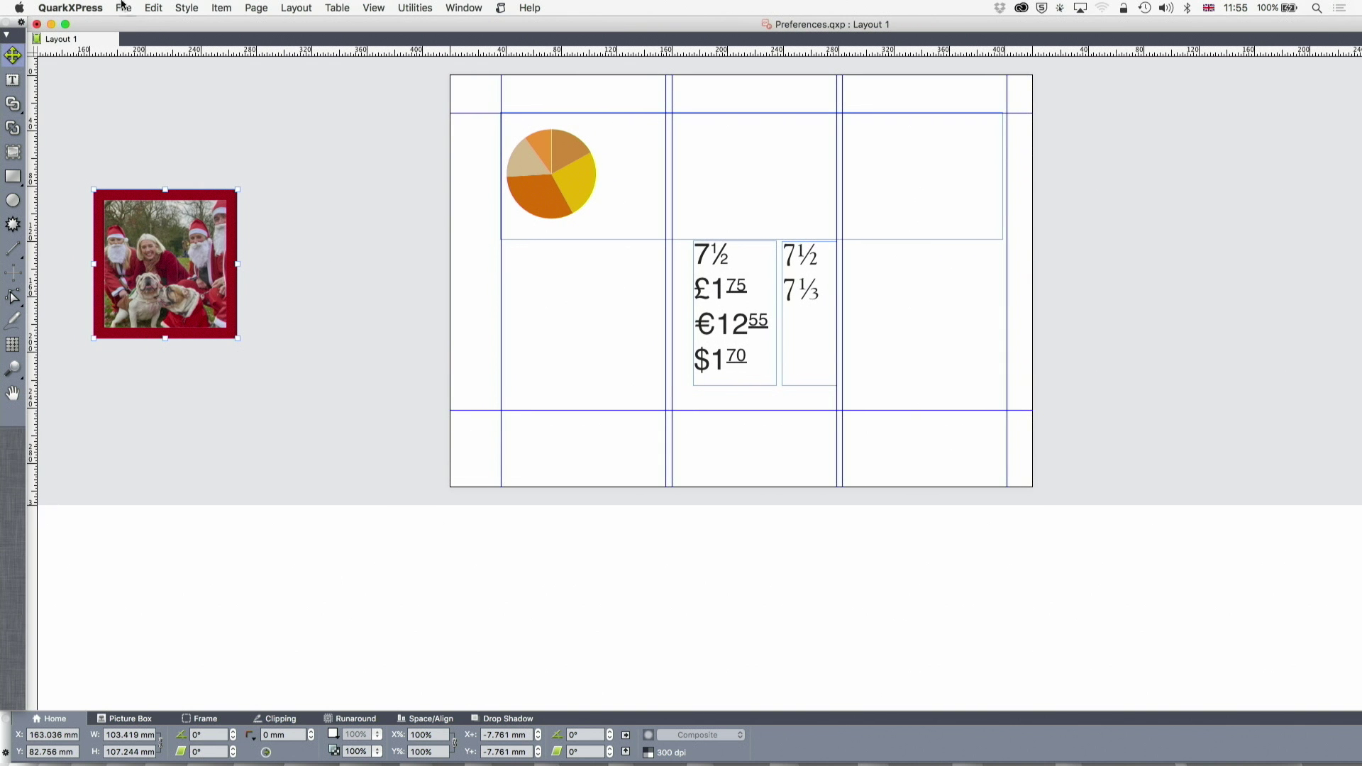
{"action": "left_click_drag", "start_coordinate": [189, 314], "coordinate": [409, 352]}
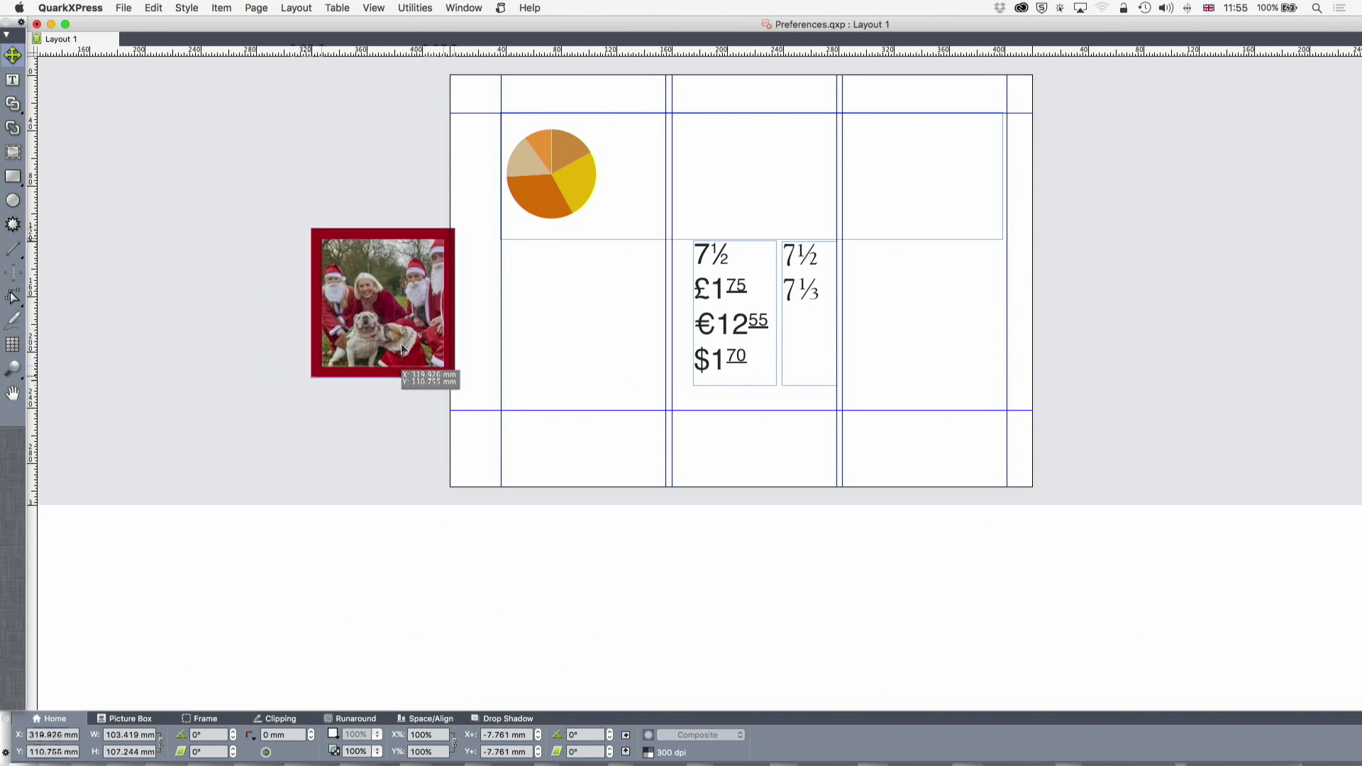
- Reopen Preferences at Display and select the 100% Pasteboard Width value
{"action": "left_click", "coordinate": [62, 9]}
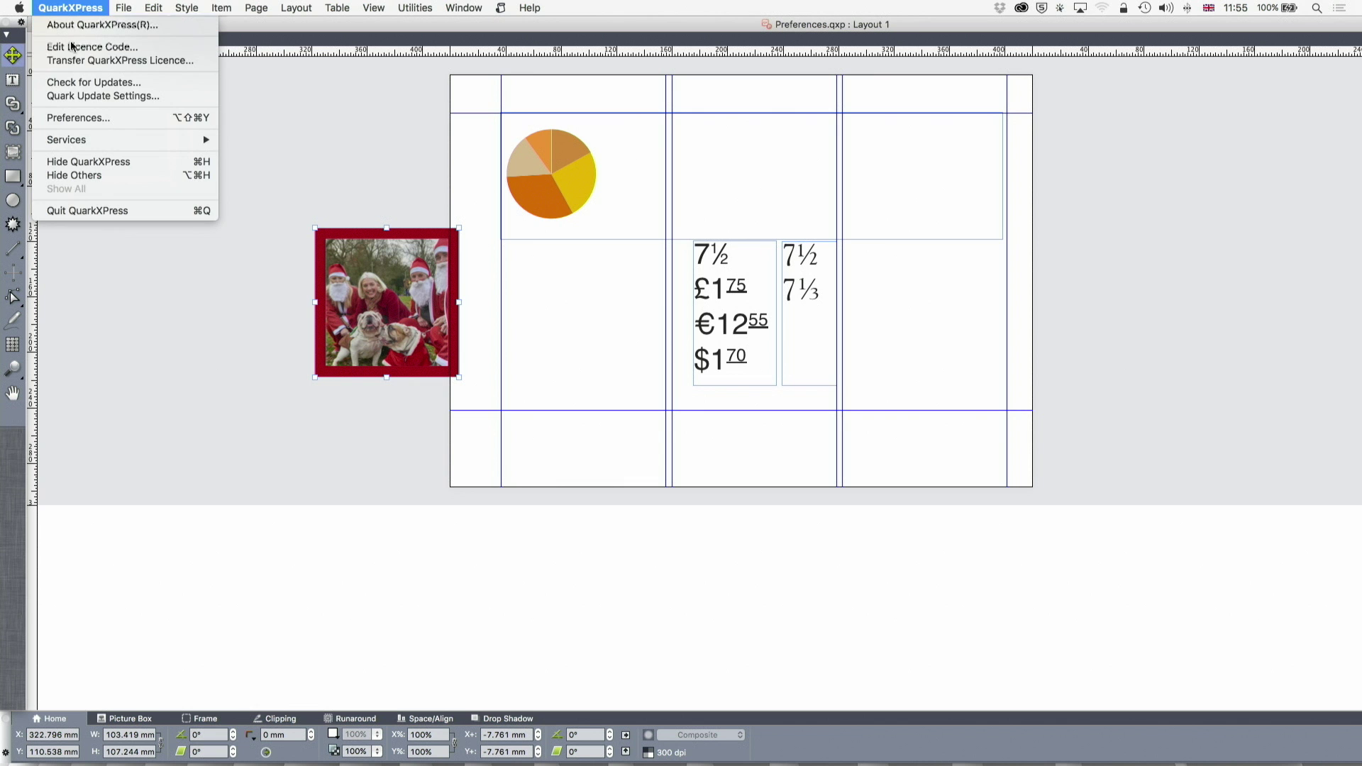
{"action": "left_click", "coordinate": [78, 118]}
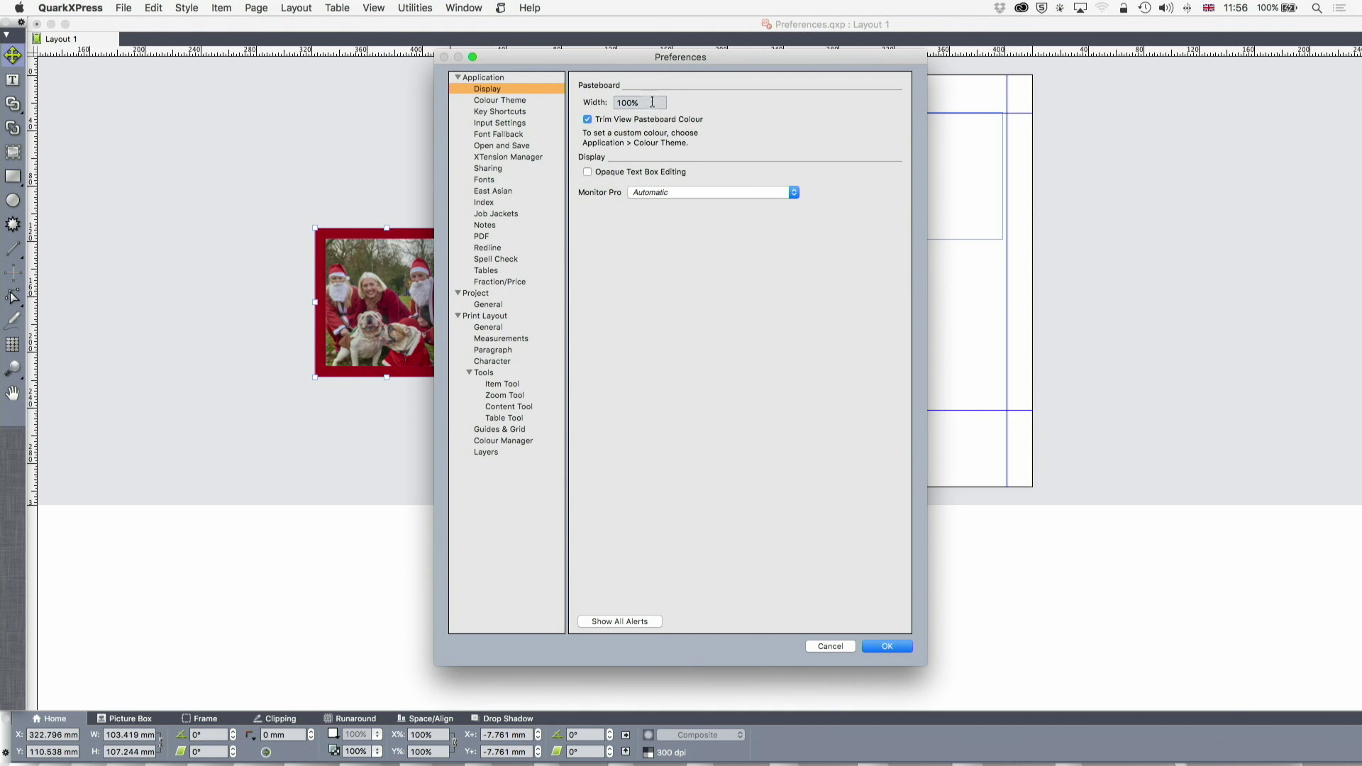
{"action": "left_click_drag", "start_coordinate": [652, 103], "coordinate": [619, 102]}
- Check the Monitor Profile choices and leave the profile set to Automatic
{"action": "left_click", "coordinate": [674, 190]}
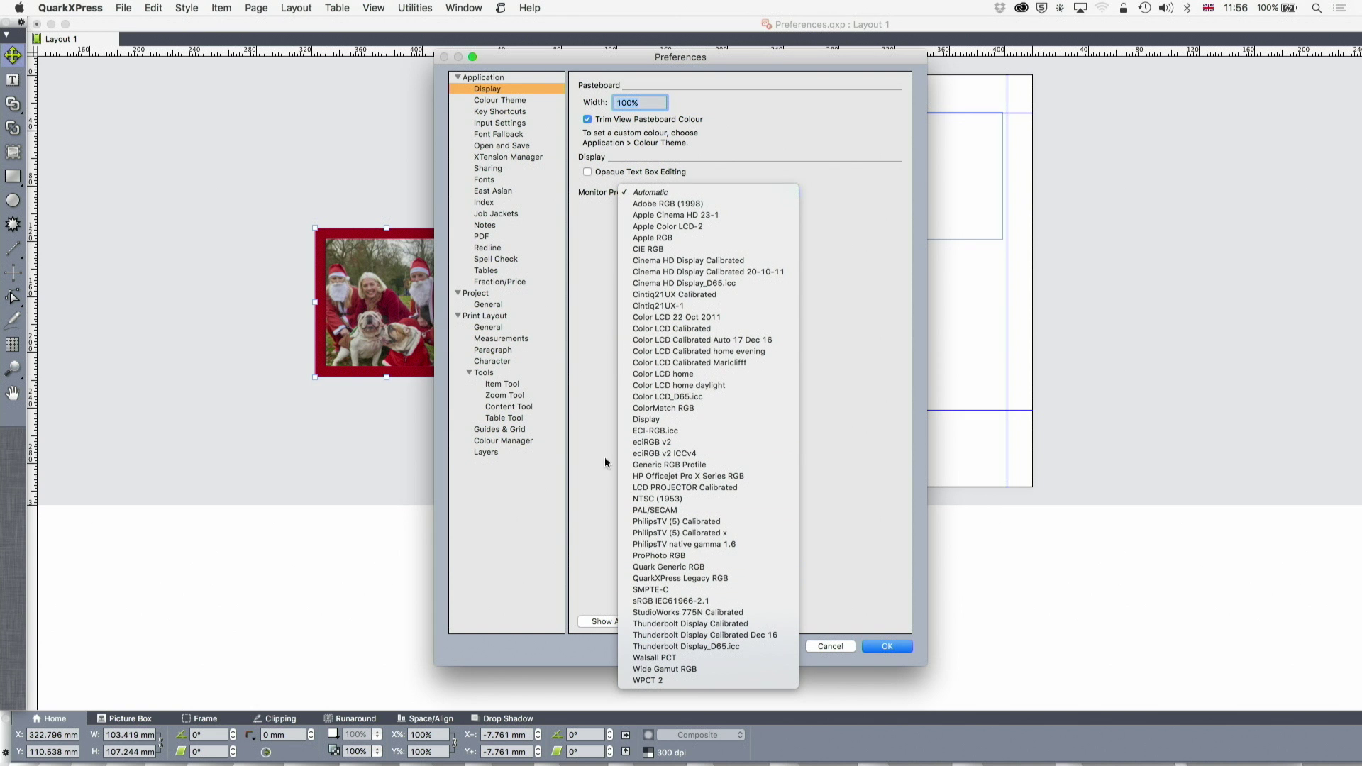
{"action": "left_click", "coordinate": [587, 296]}
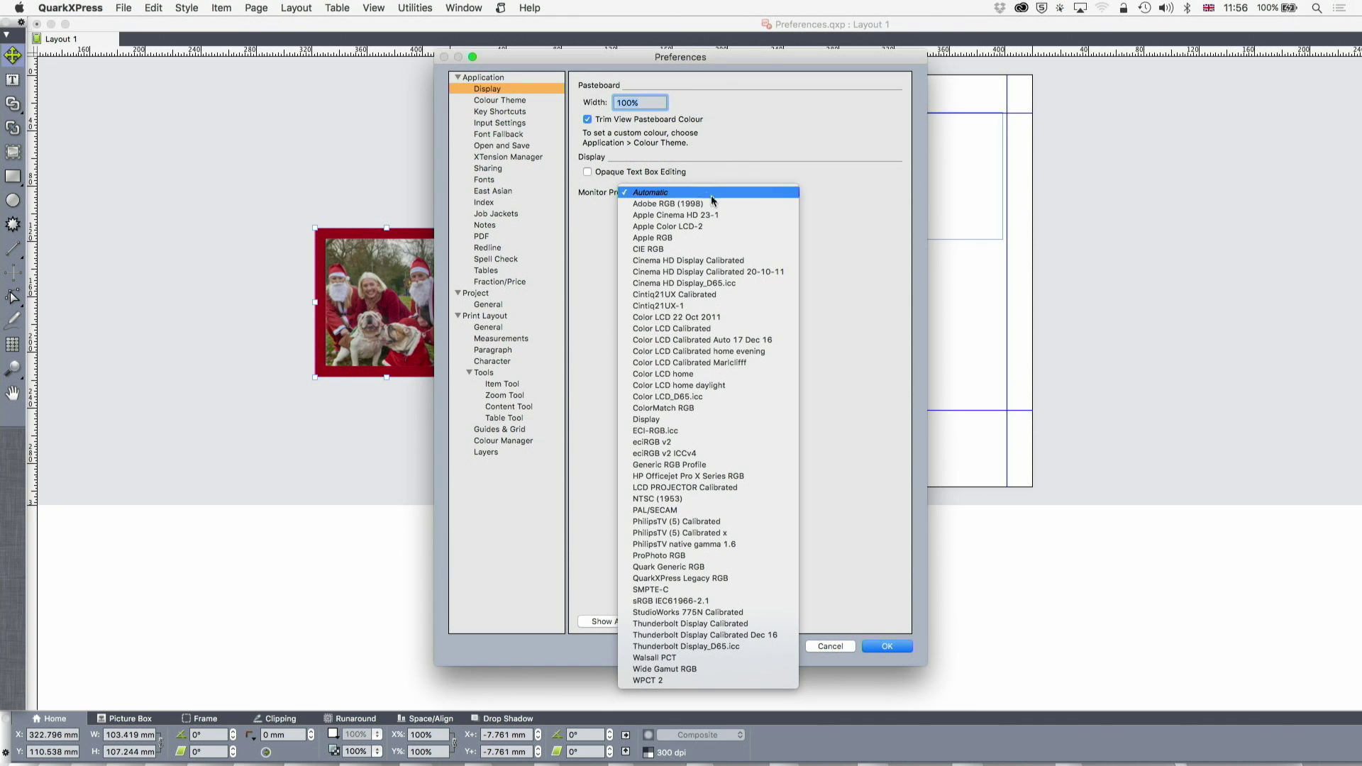
{"action": "left_click", "coordinate": [746, 169]}
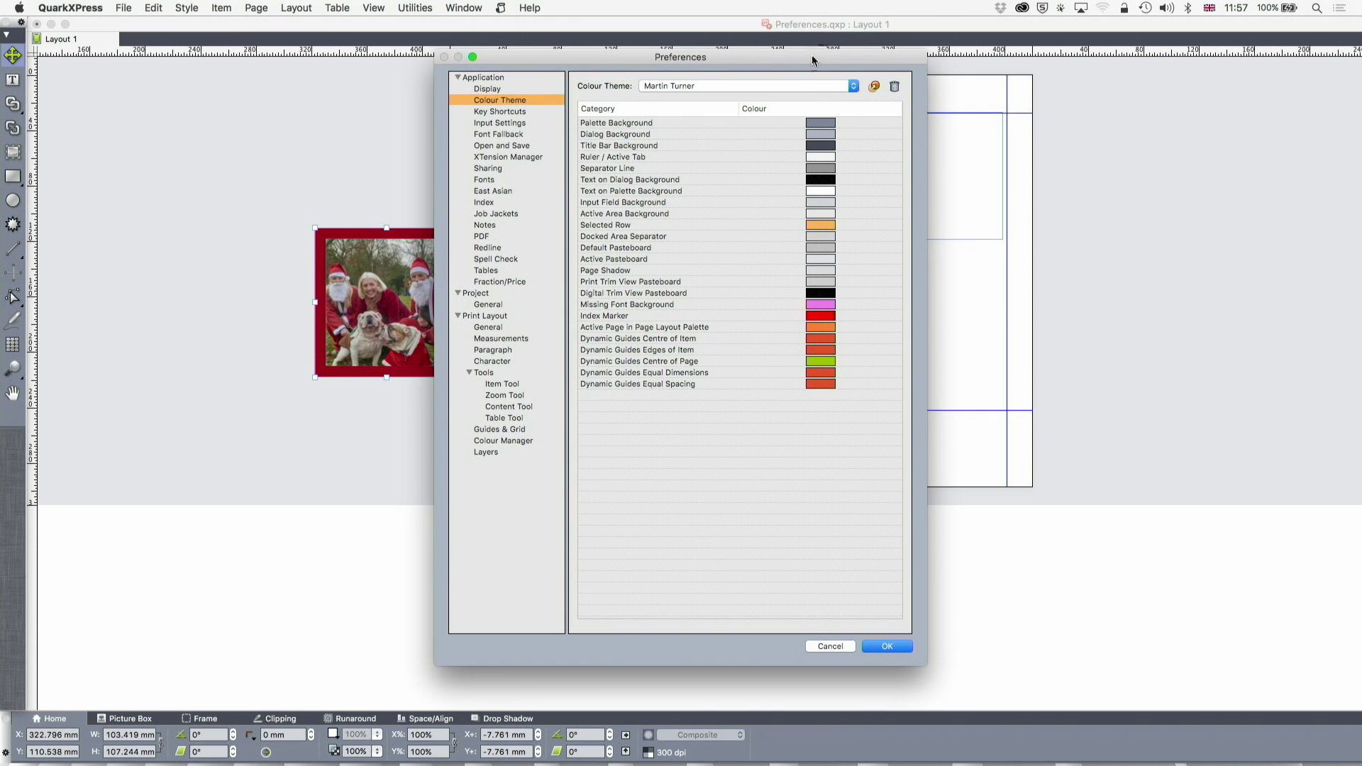
- Apply the Default, Light Grey, QuarkXPress 10 and High Contrast colour themes in turn, finishing on Dark
{"action": "left_click", "coordinate": [812, 85]}
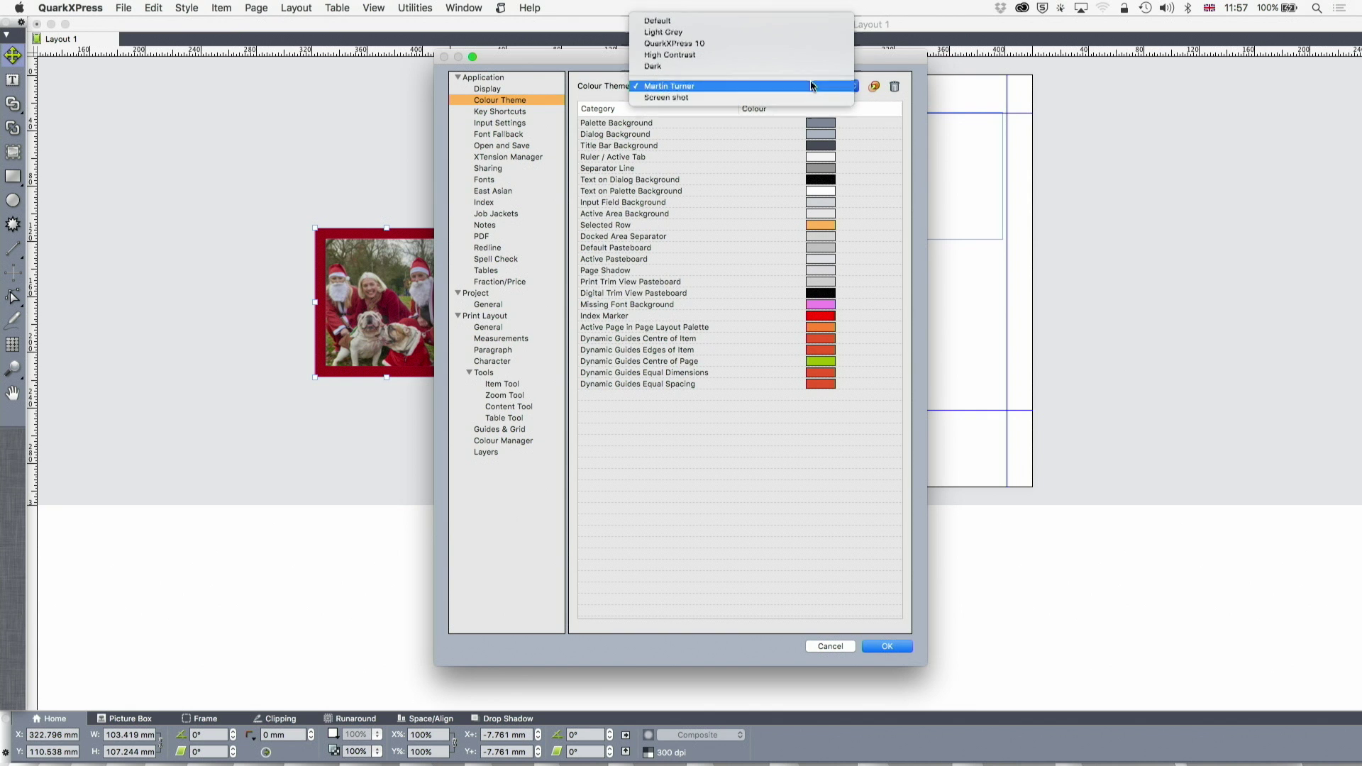
{"action": "left_click", "coordinate": [805, 21]}
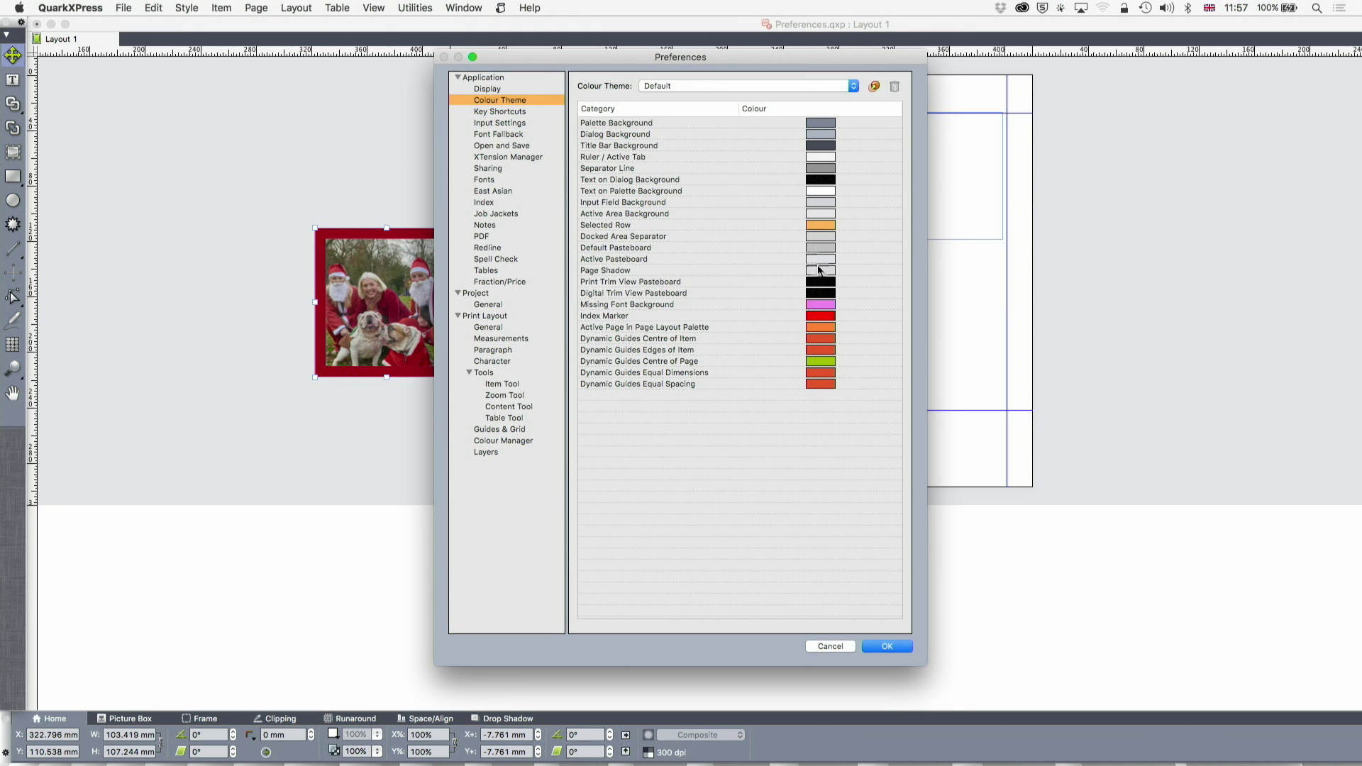
{"action": "left_click", "coordinate": [773, 82]}
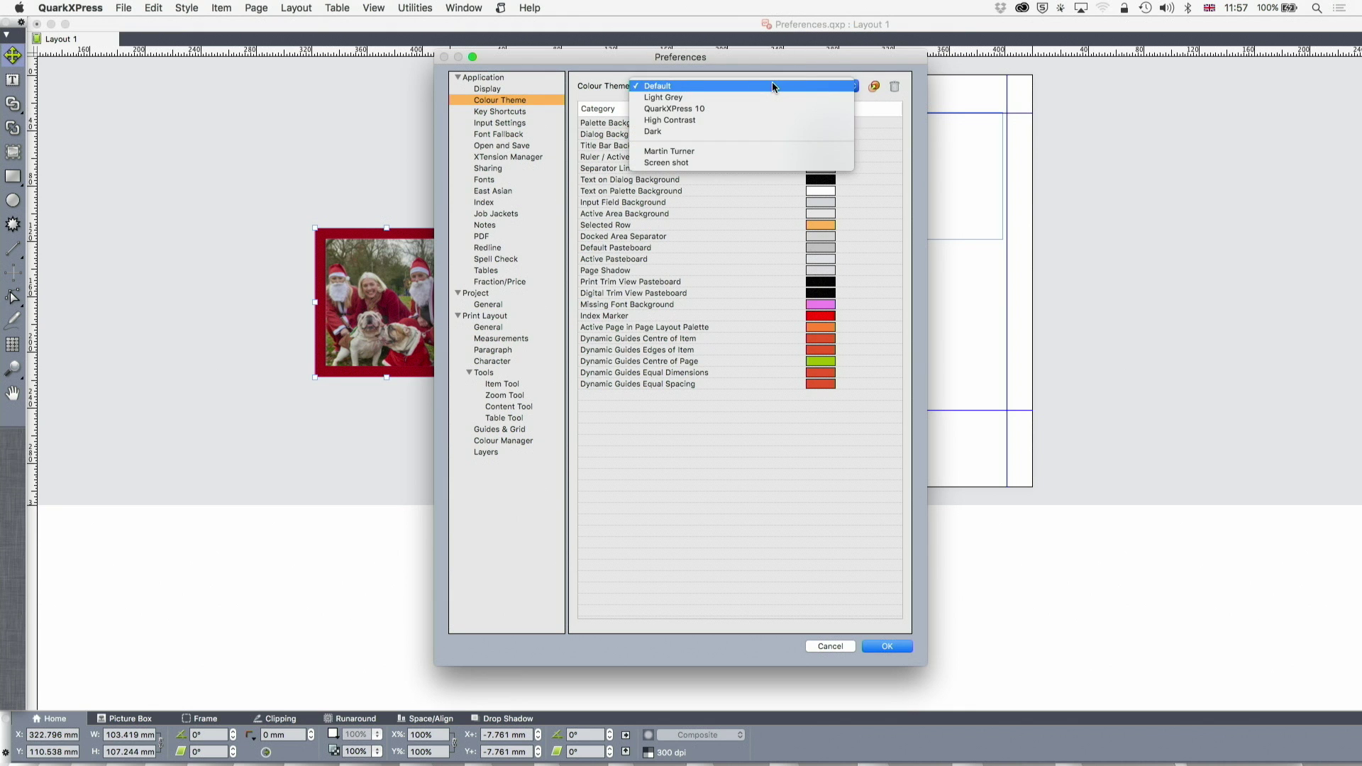
{"action": "left_click", "coordinate": [766, 93]}
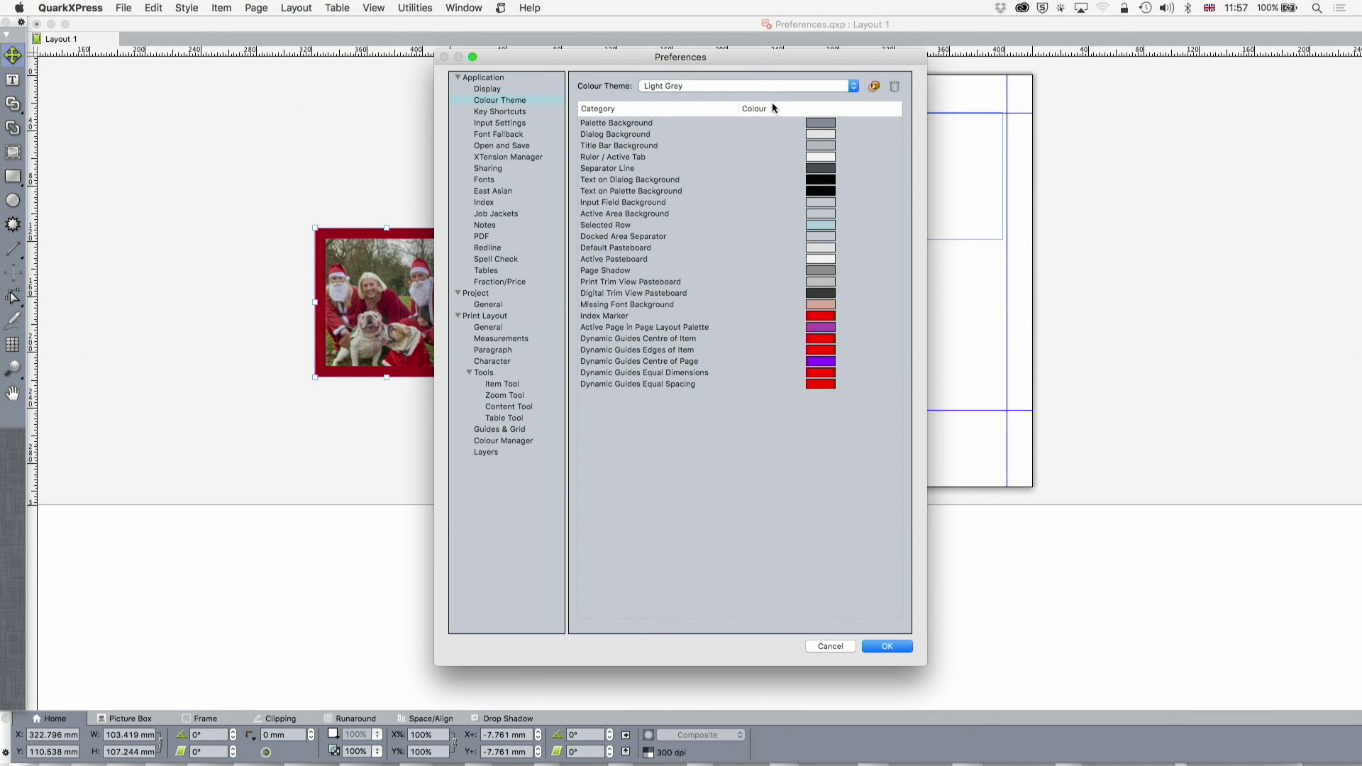
{"action": "left_click", "coordinate": [755, 87]}
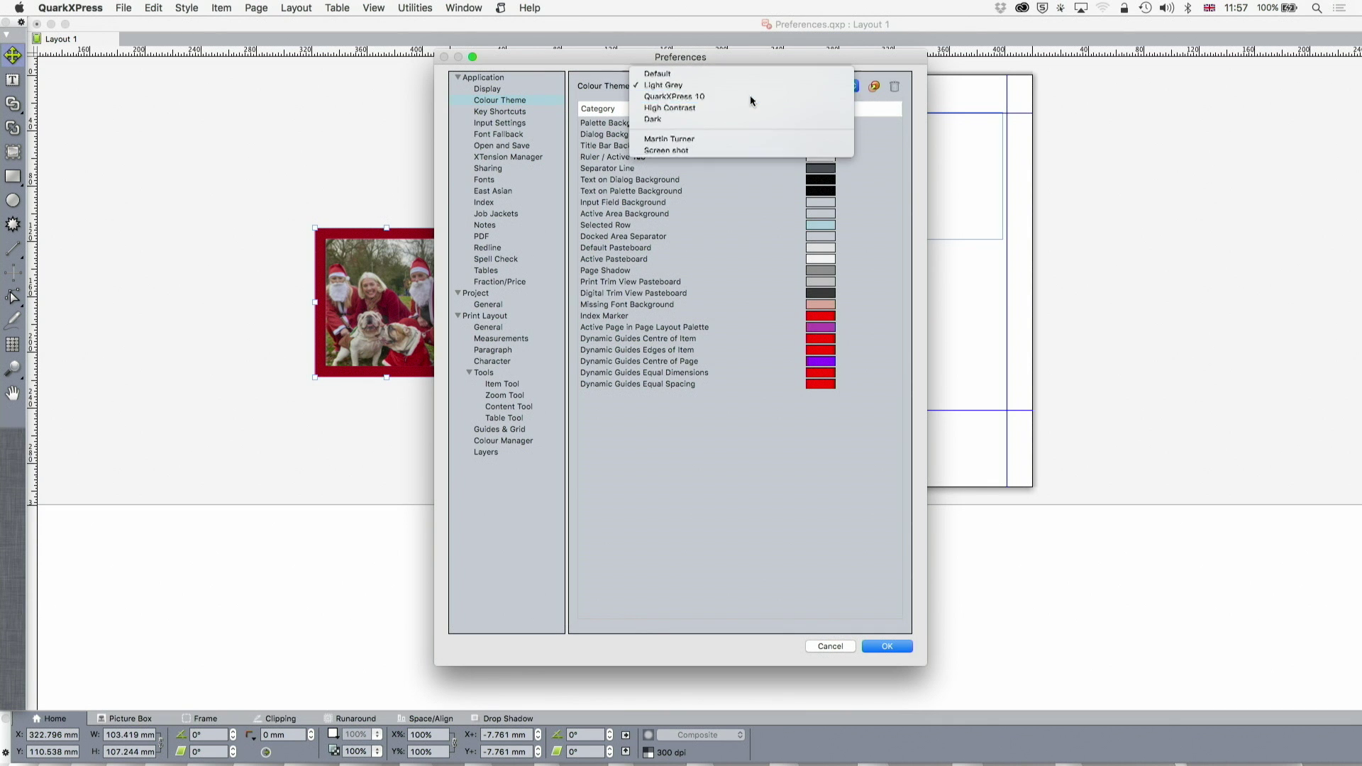
{"action": "left_click", "coordinate": [750, 95]}
{"action": "left_click", "coordinate": [751, 85]}
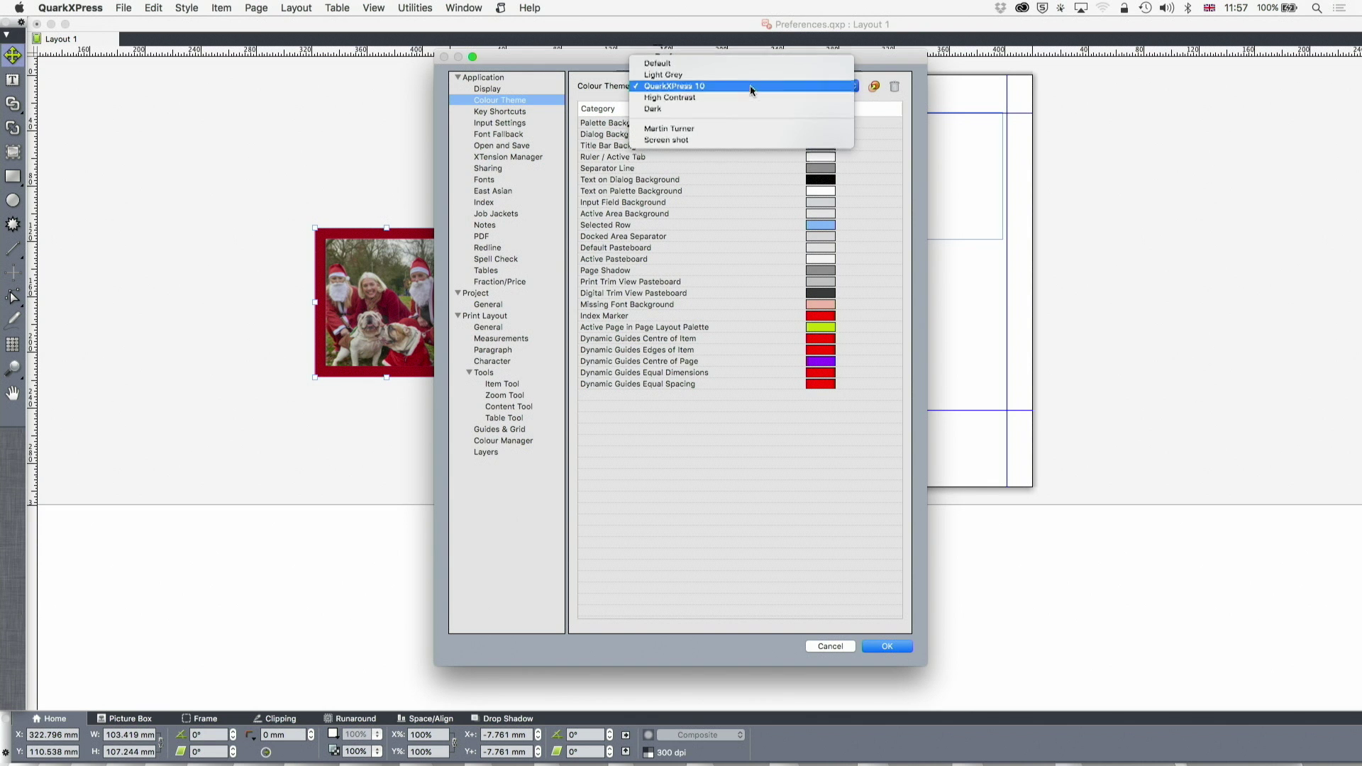
{"action": "left_click", "coordinate": [747, 95]}
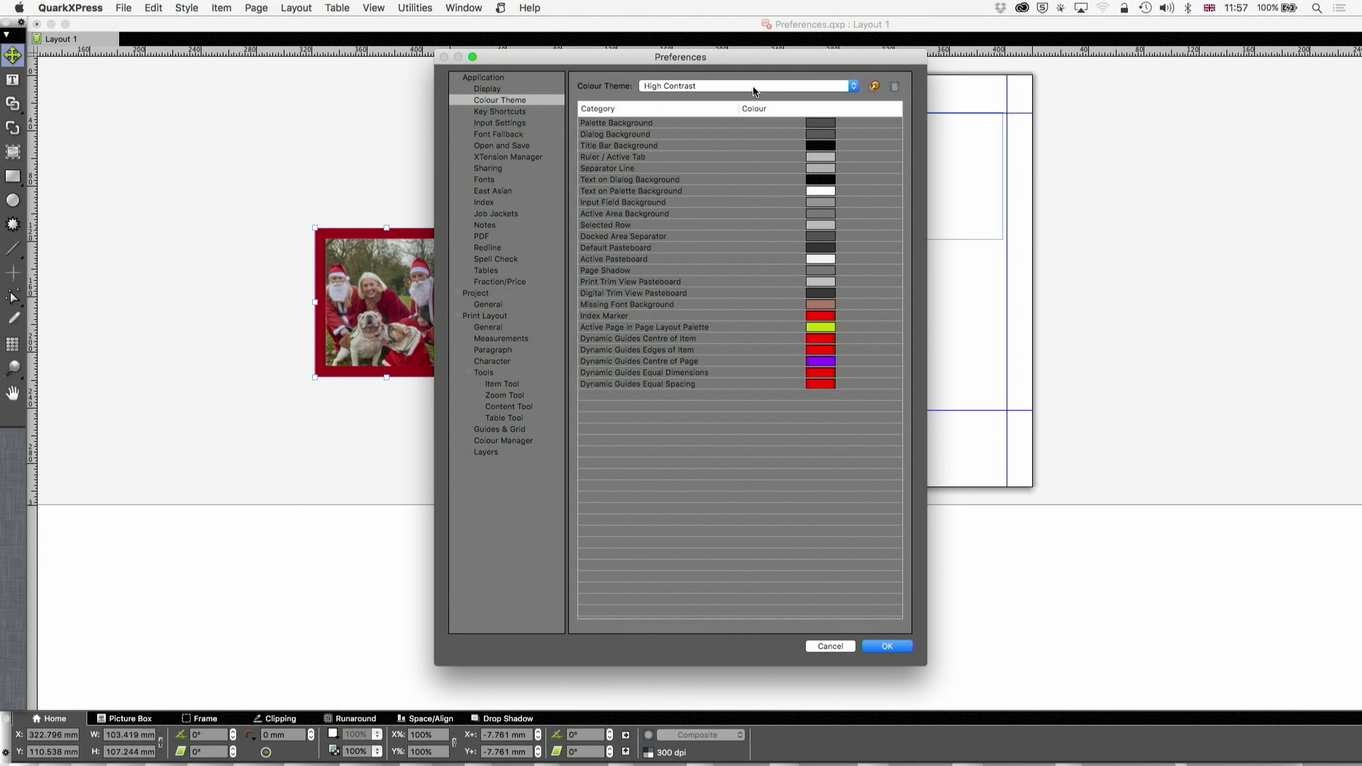
{"action": "left_click", "coordinate": [752, 86]}
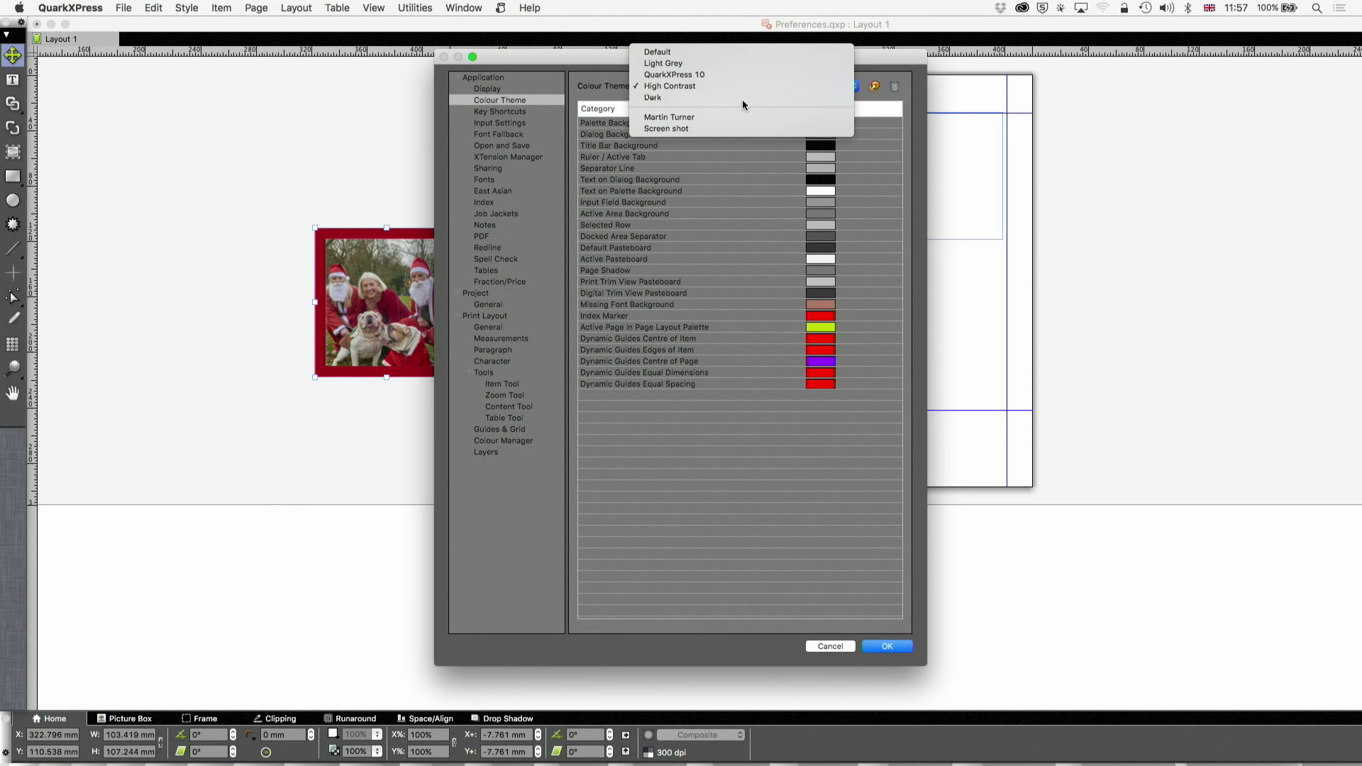
{"action": "left_click", "coordinate": [742, 101]}
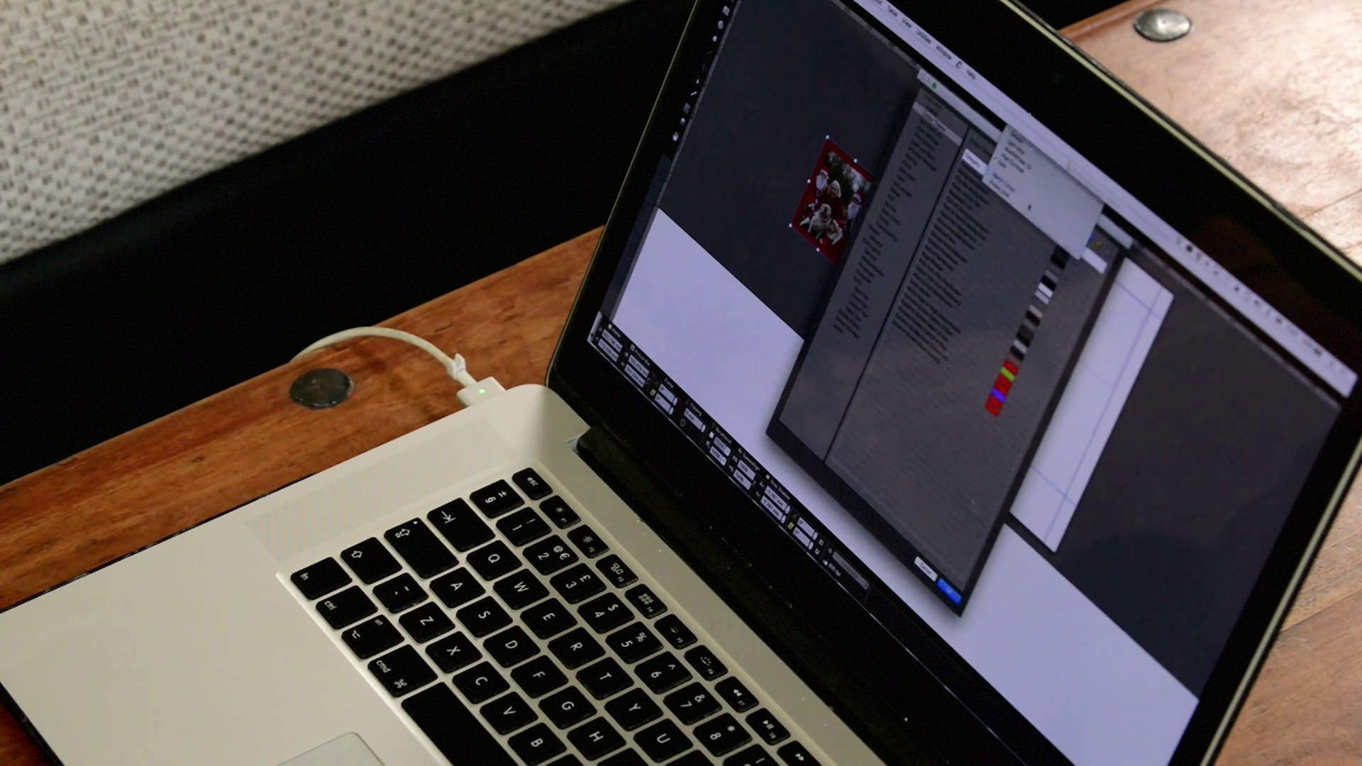
- Switch back to the custom light colour theme and show the Key Shortcuts settings
{"action": "left_click", "coordinate": [1030, 205]}
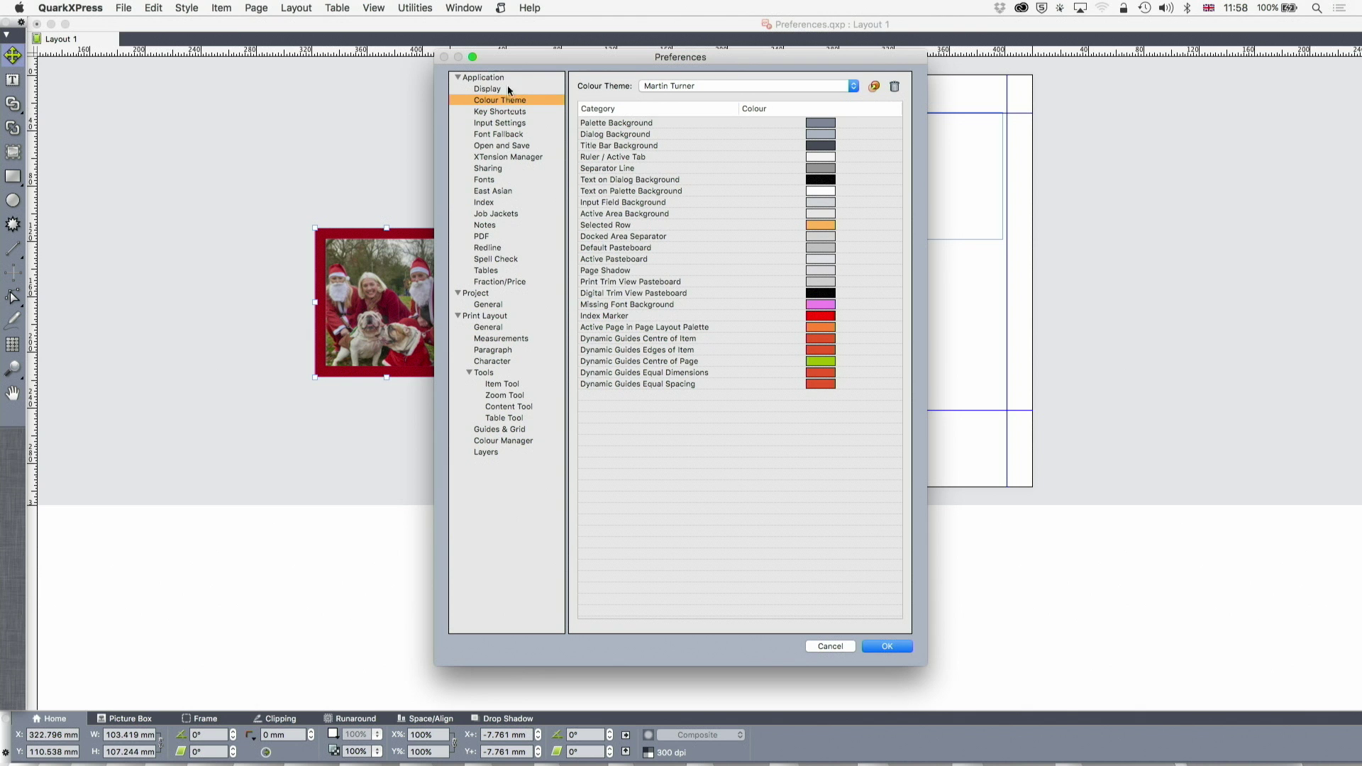
{"action": "left_click", "coordinate": [491, 111]}
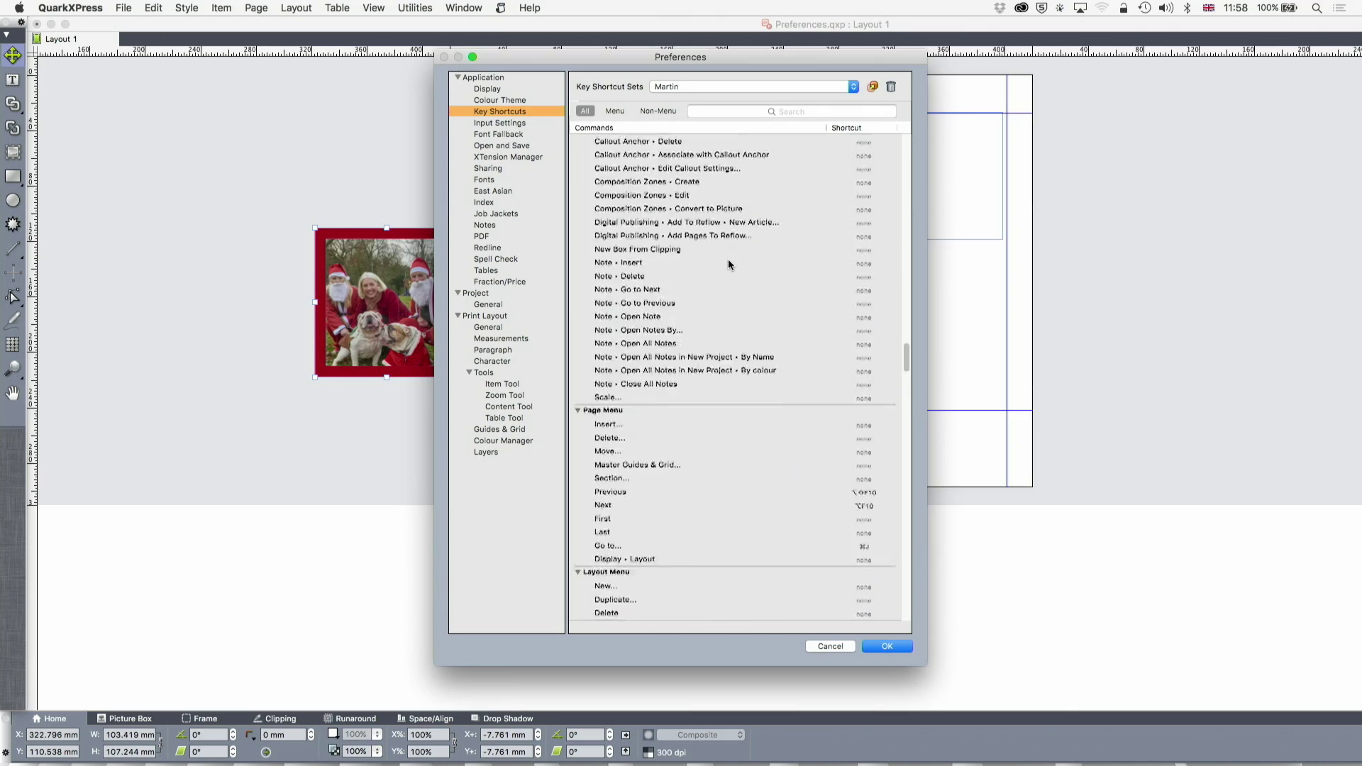
{"action": "scroll", "coordinate": [728, 264], "scroll_direction": "down", "scroll_amount": 20}
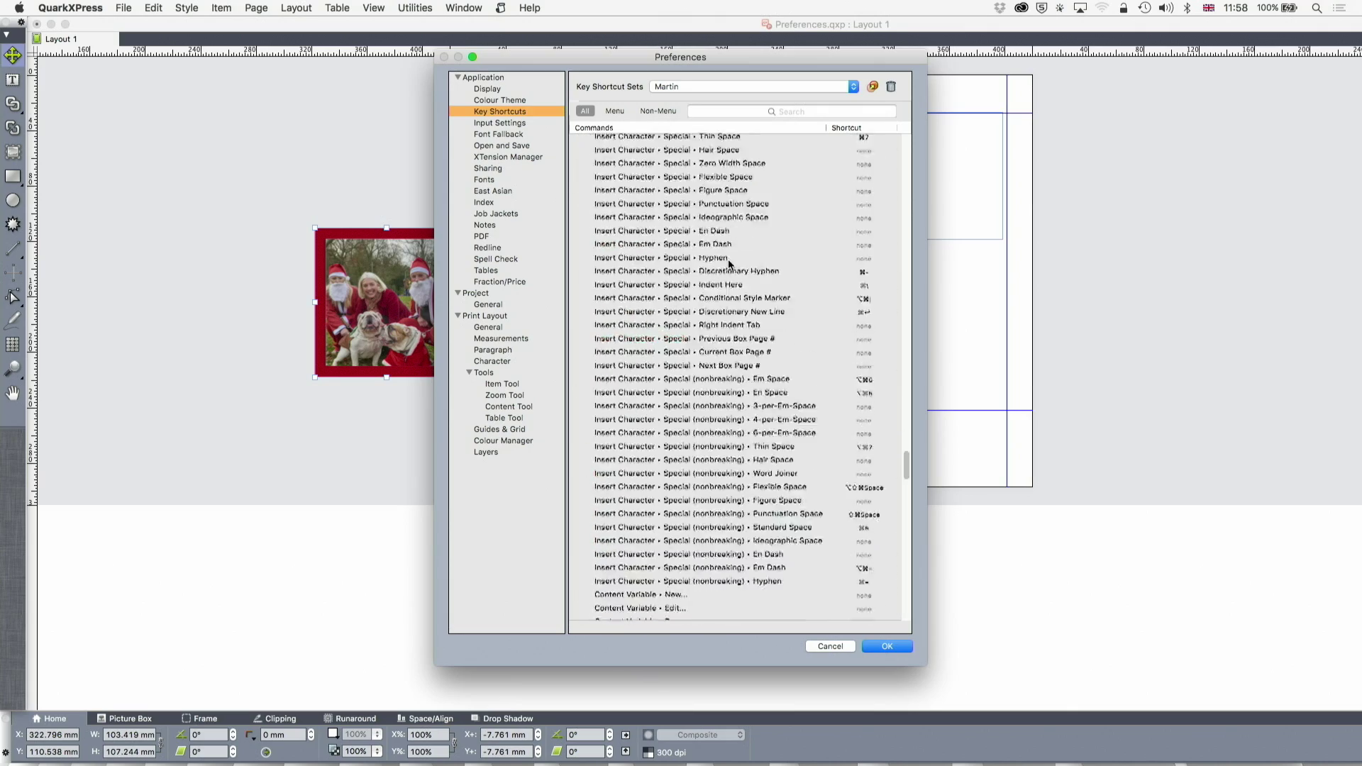
{"action": "scroll", "coordinate": [728, 264], "scroll_direction": "down", "scroll_amount": 20}
{"action": "scroll", "coordinate": [728, 264], "scroll_direction": "up", "scroll_amount": 15}
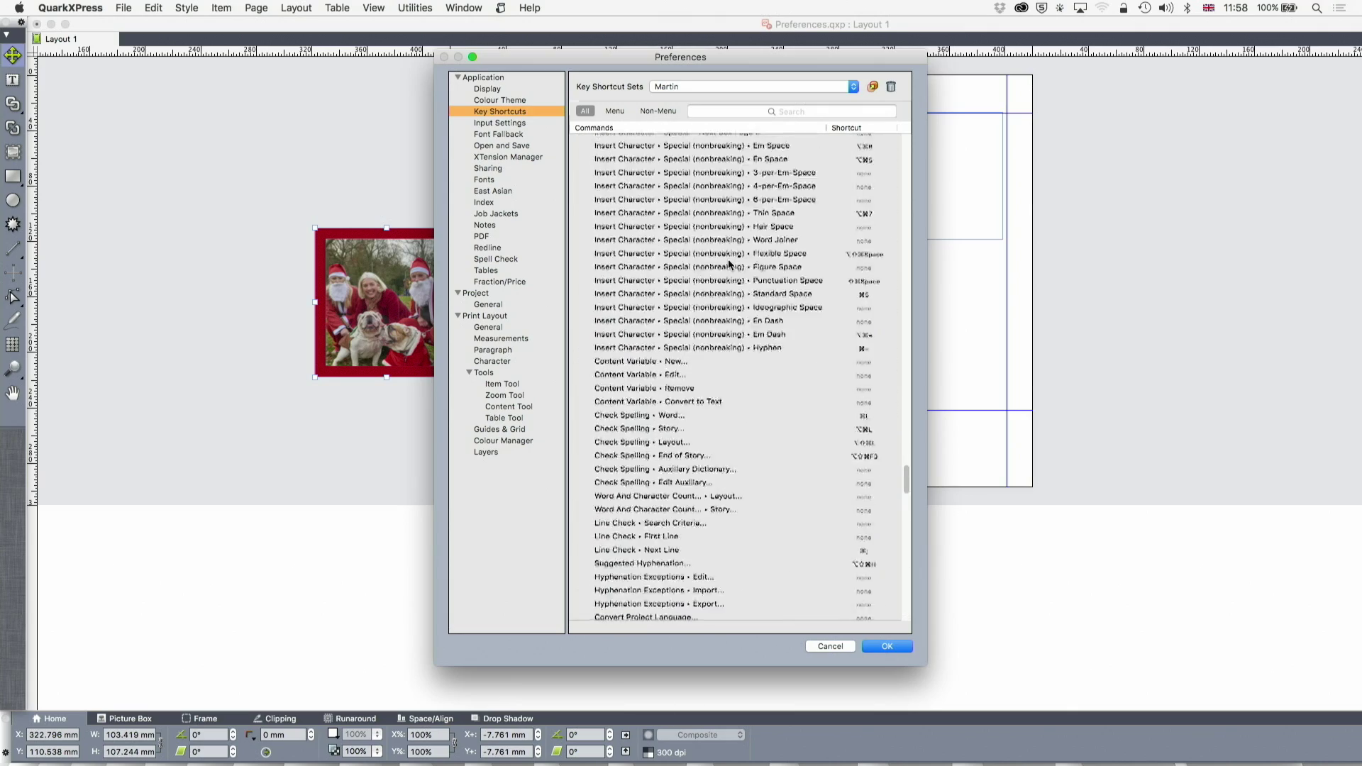
{"action": "scroll", "coordinate": [728, 264], "scroll_direction": "up", "scroll_amount": 20}
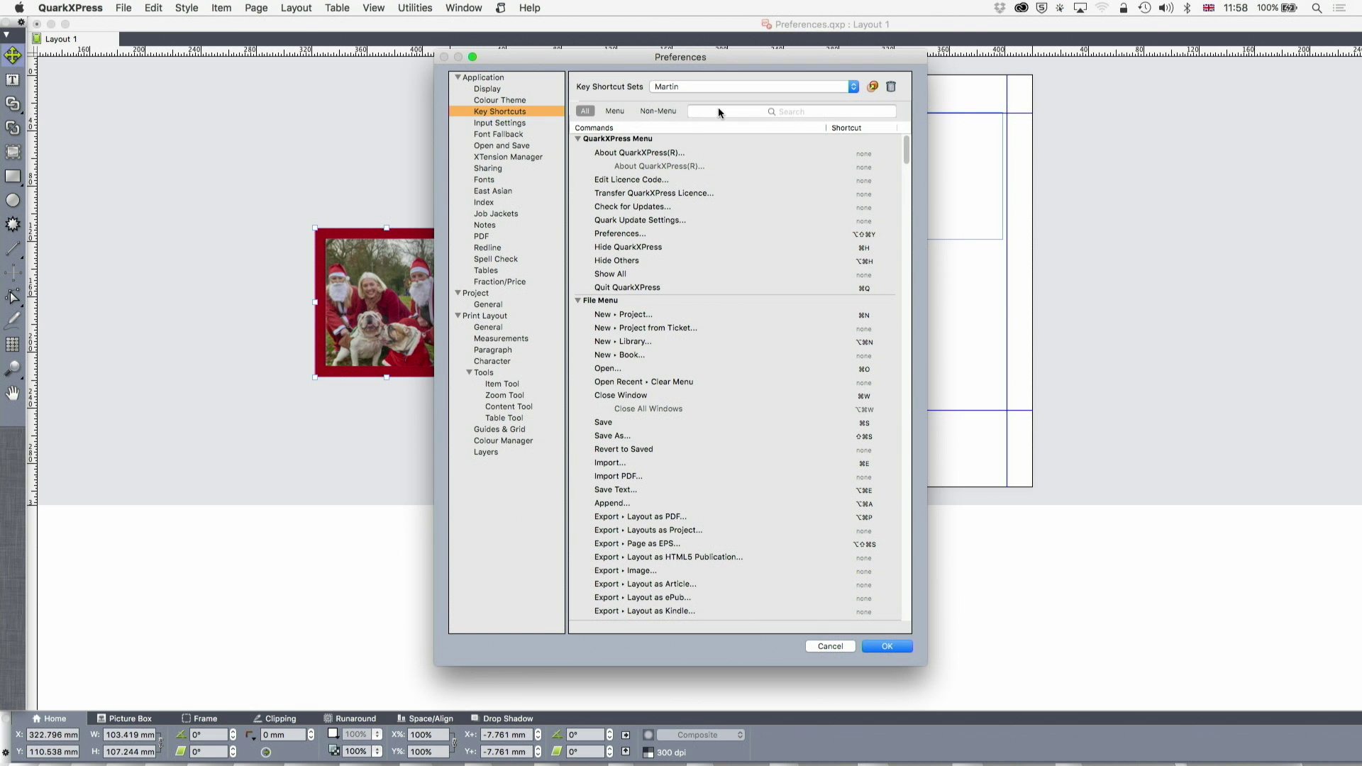
{"action": "left_click", "coordinate": [724, 111]}
{"action": "type", "text": "table"}
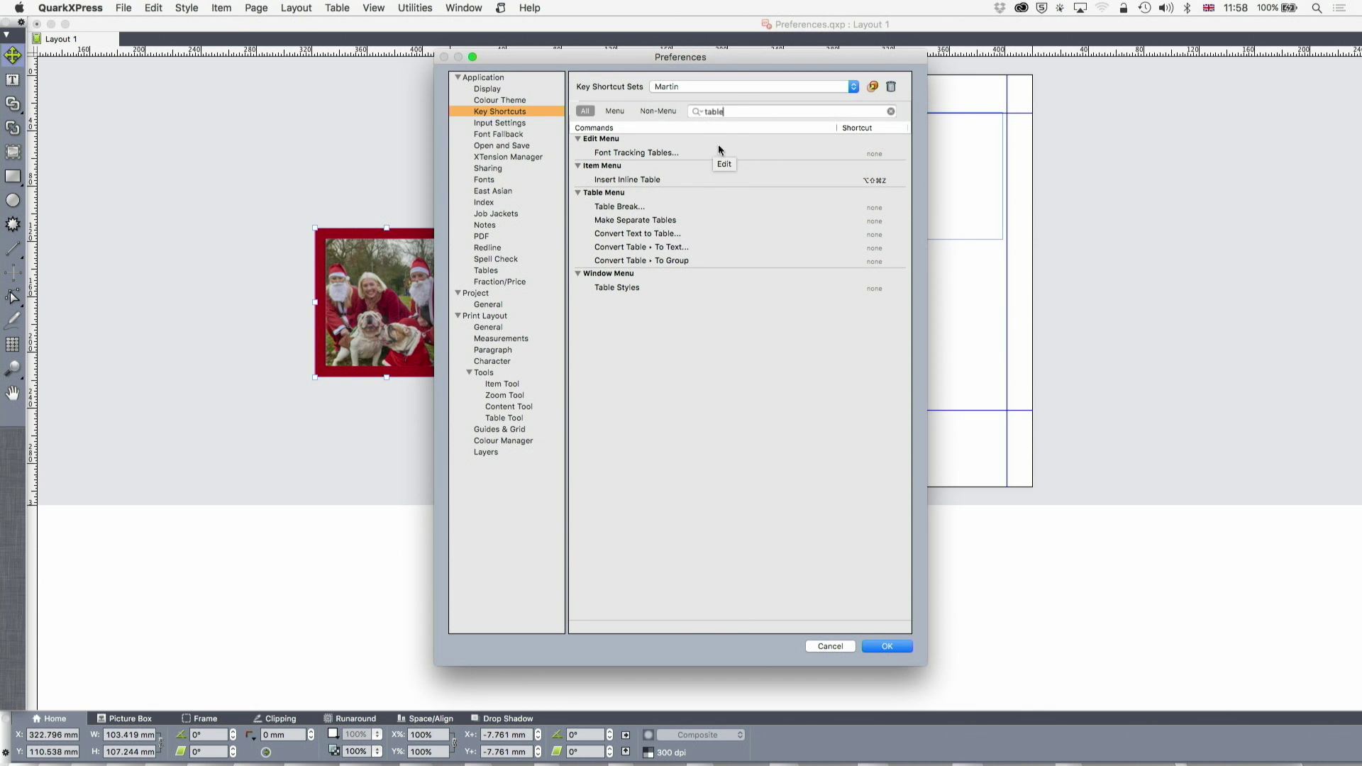
{"action": "left_click", "coordinate": [613, 112]}
{"action": "left_click", "coordinate": [585, 112]}
{"action": "left_click", "coordinate": [702, 90]}
{"action": "left_click", "coordinate": [739, 111]}
{"action": "left_click", "coordinate": [672, 113]}
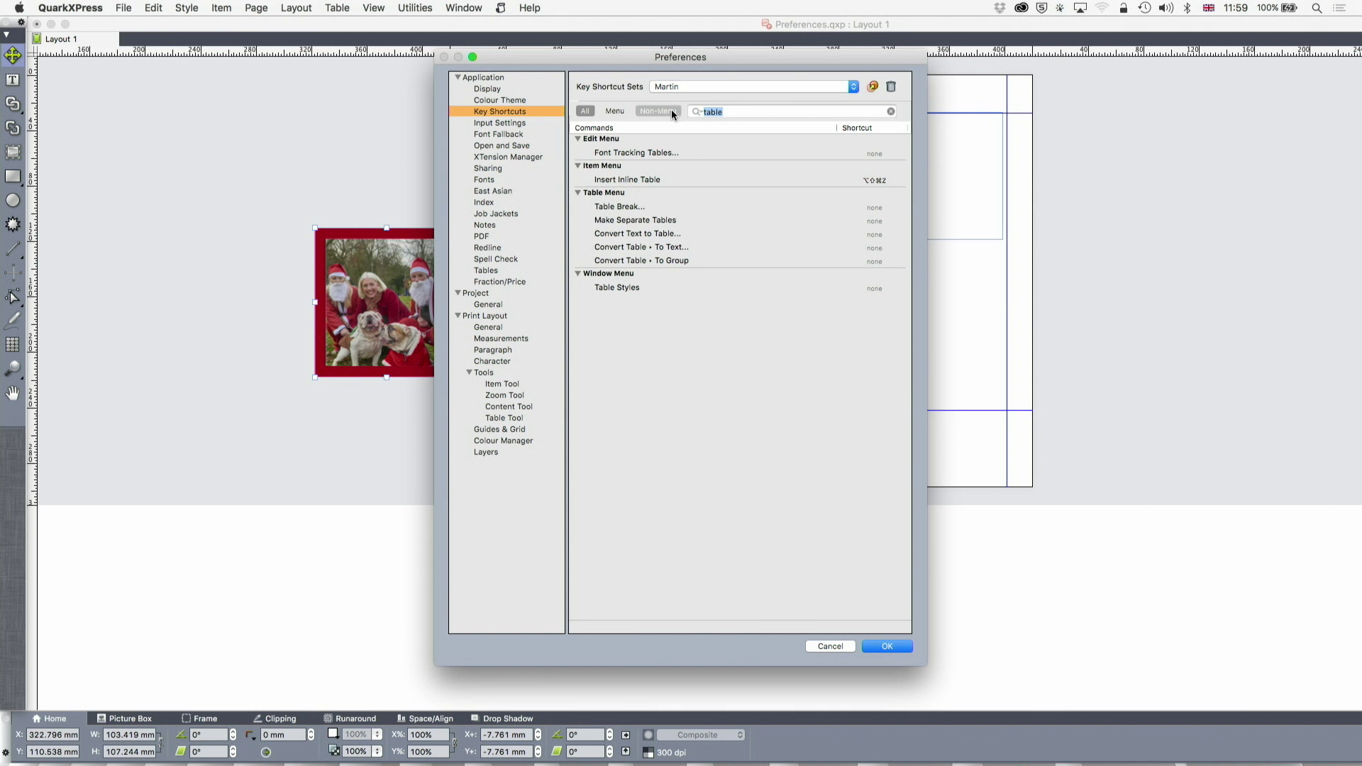
{"action": "key", "text": "BackSpace"}
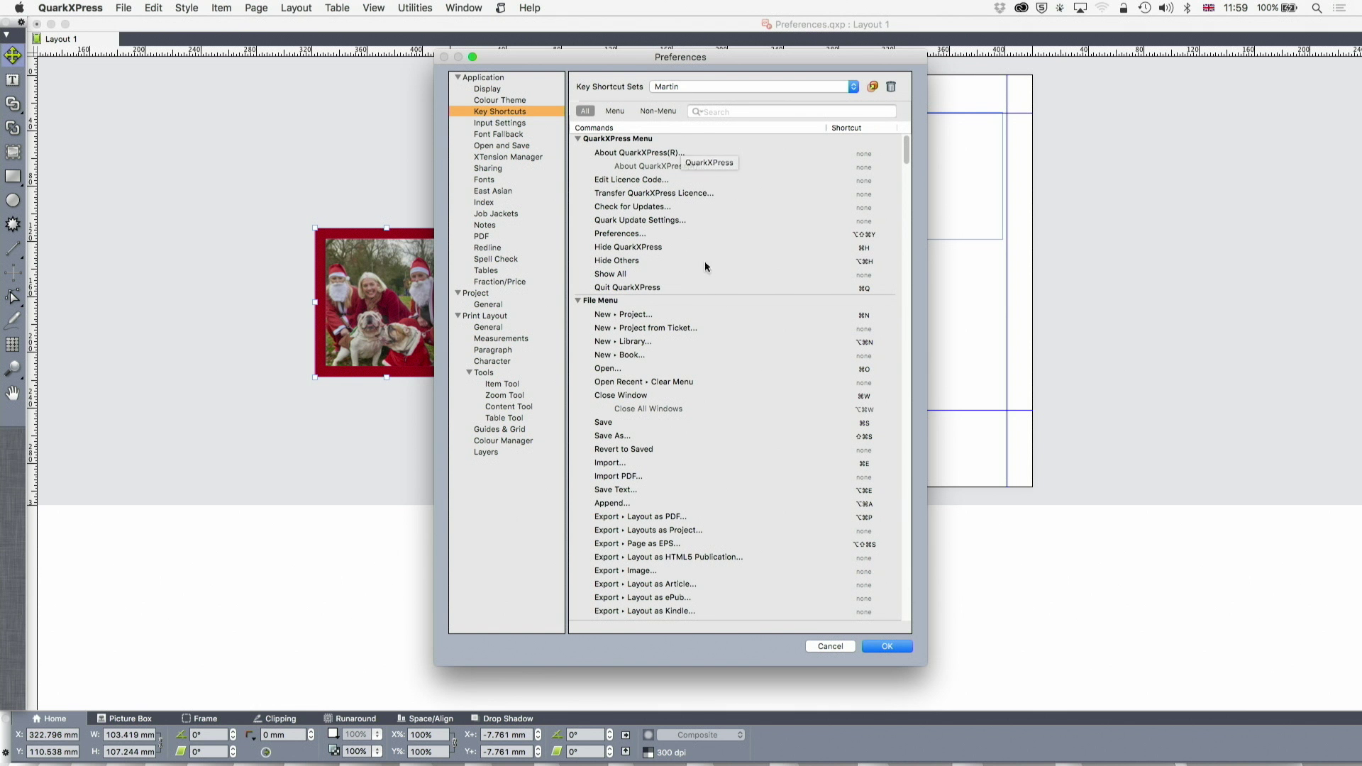
- Browse the Non-Menu shortcut list, then cancel Preferences without saving any changes
{"action": "scroll", "coordinate": [701, 284], "scroll_direction": "down", "scroll_amount": 15}
{"action": "scroll", "coordinate": [701, 294], "scroll_direction": "down", "scroll_amount": 20}
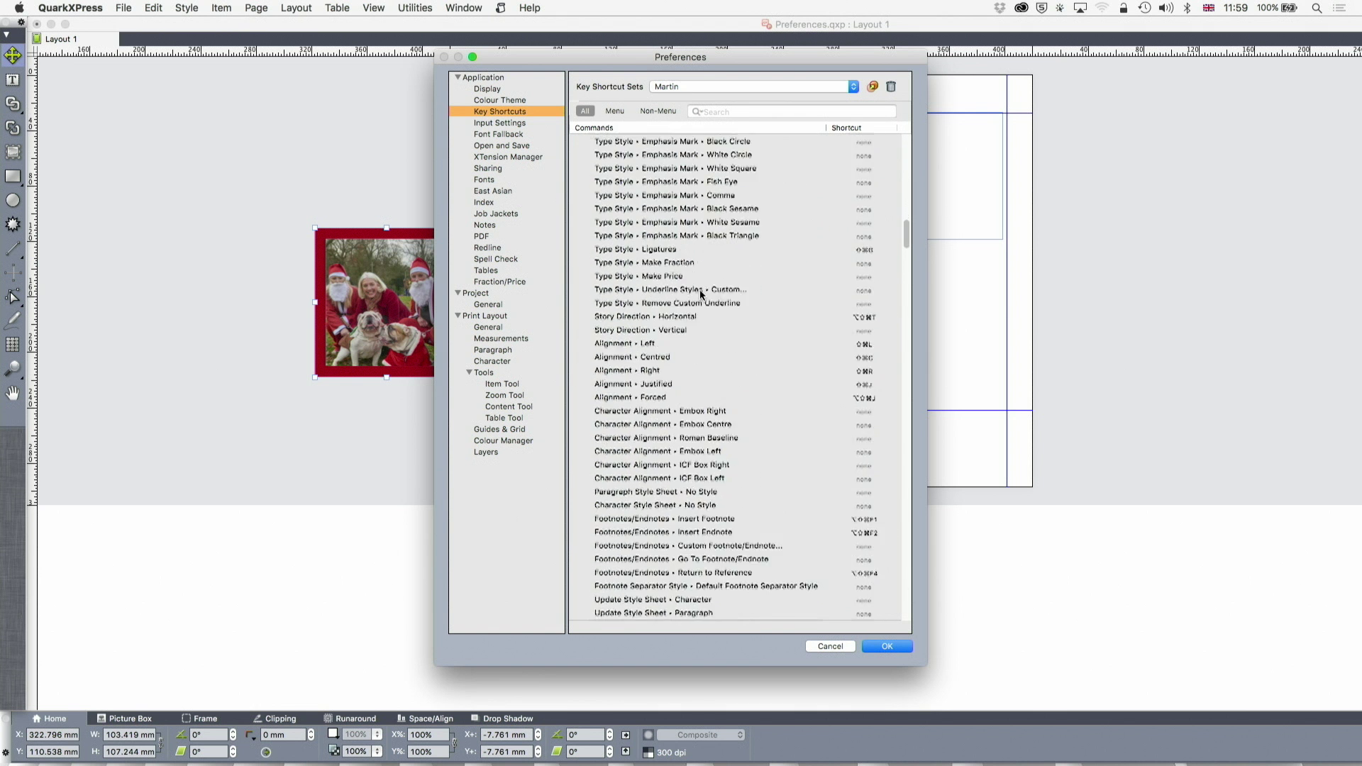
{"action": "left_click", "coordinate": [650, 112]}
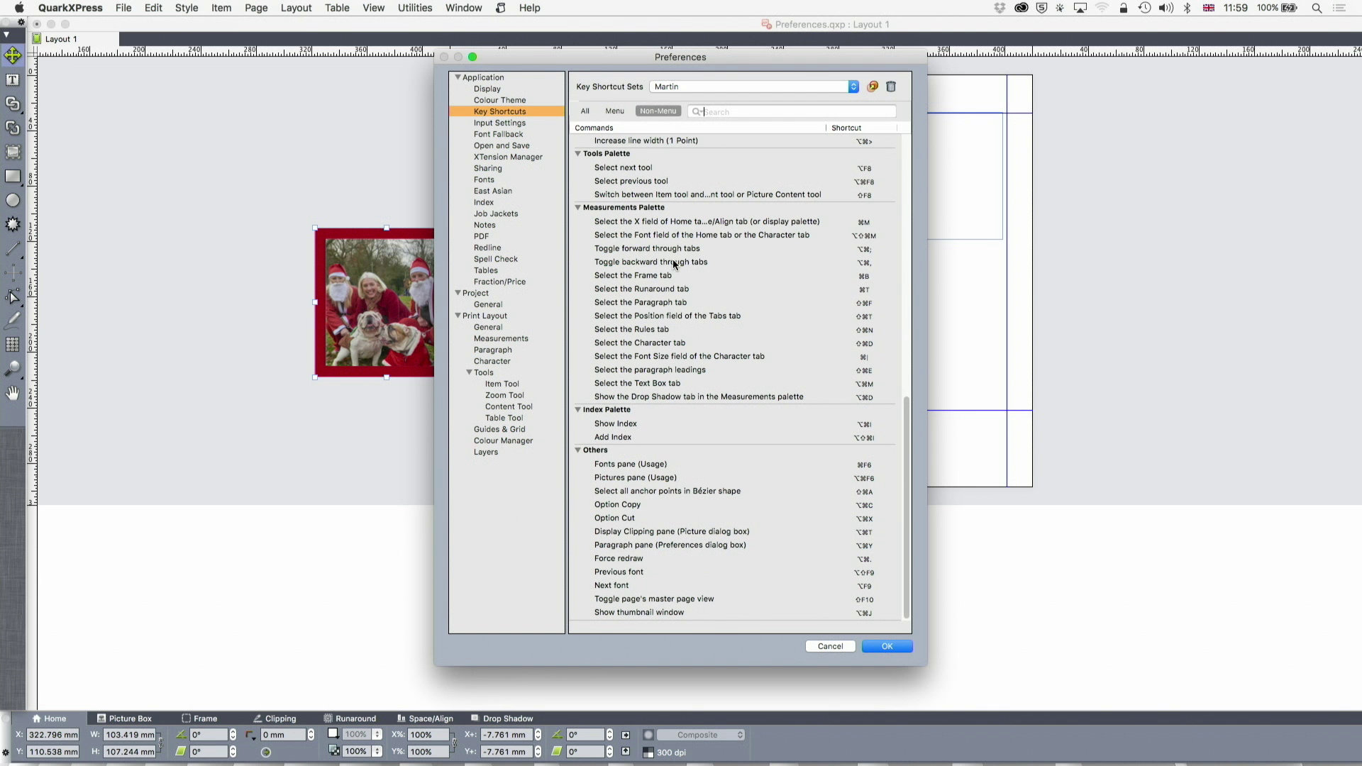
{"action": "scroll", "coordinate": [673, 260], "scroll_direction": "up", "scroll_amount": 15}
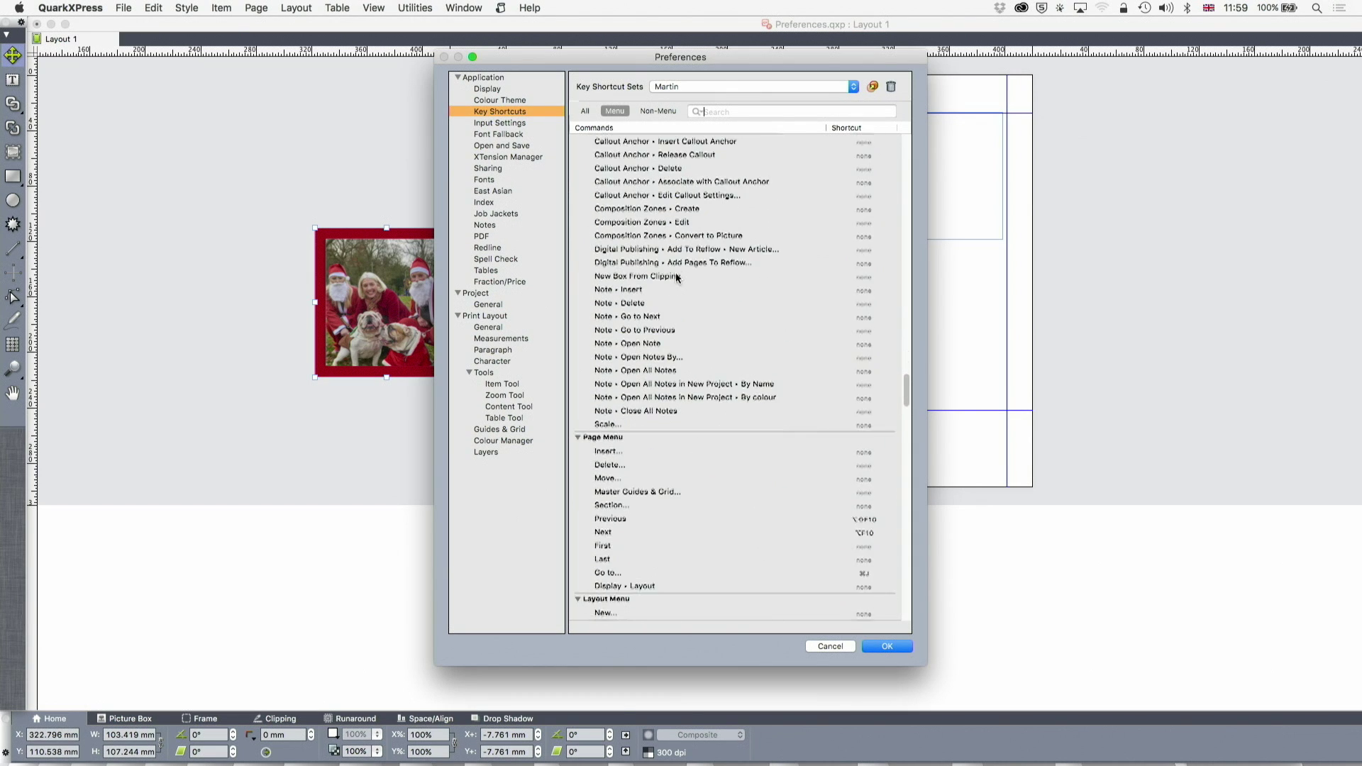
{"action": "scroll", "coordinate": [675, 275], "scroll_direction": "down", "scroll_amount": 15}
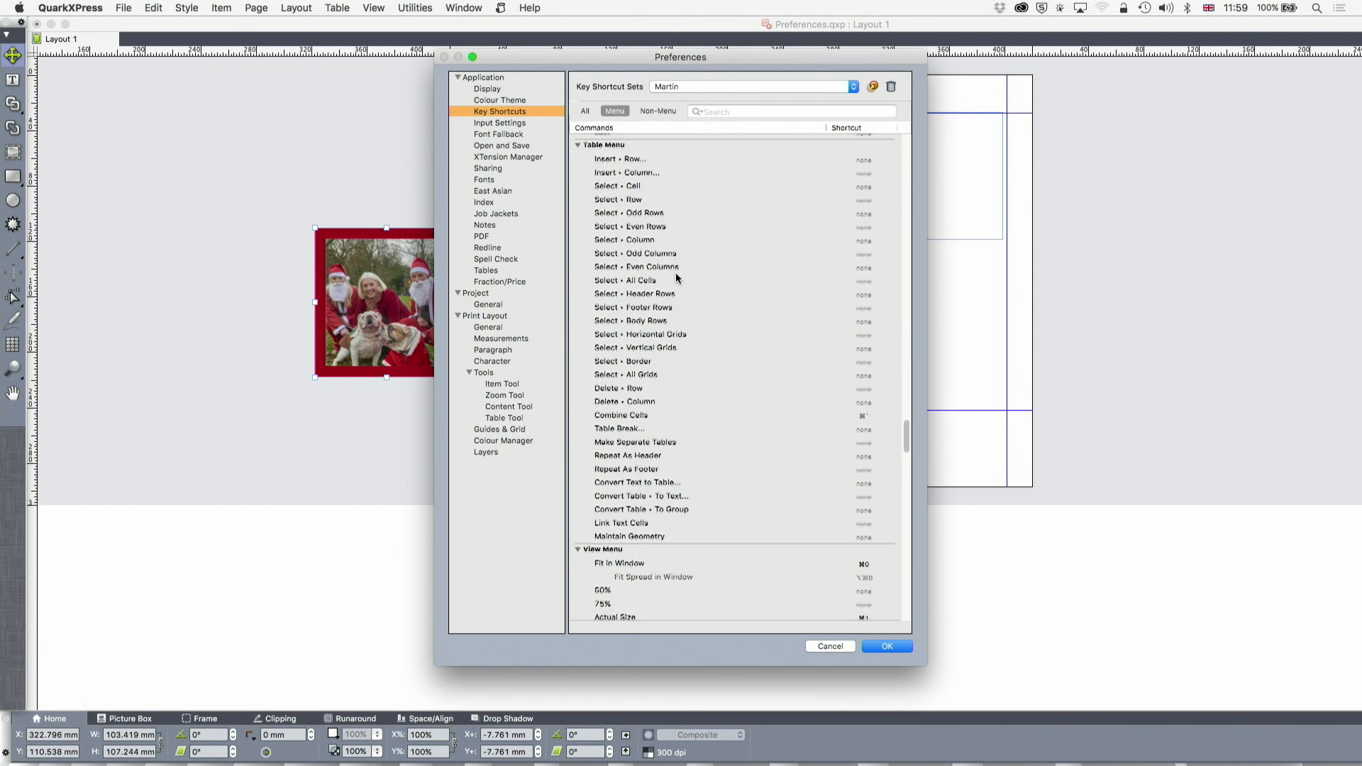
{"action": "scroll", "coordinate": [675, 276], "scroll_direction": "up", "scroll_amount": 1}
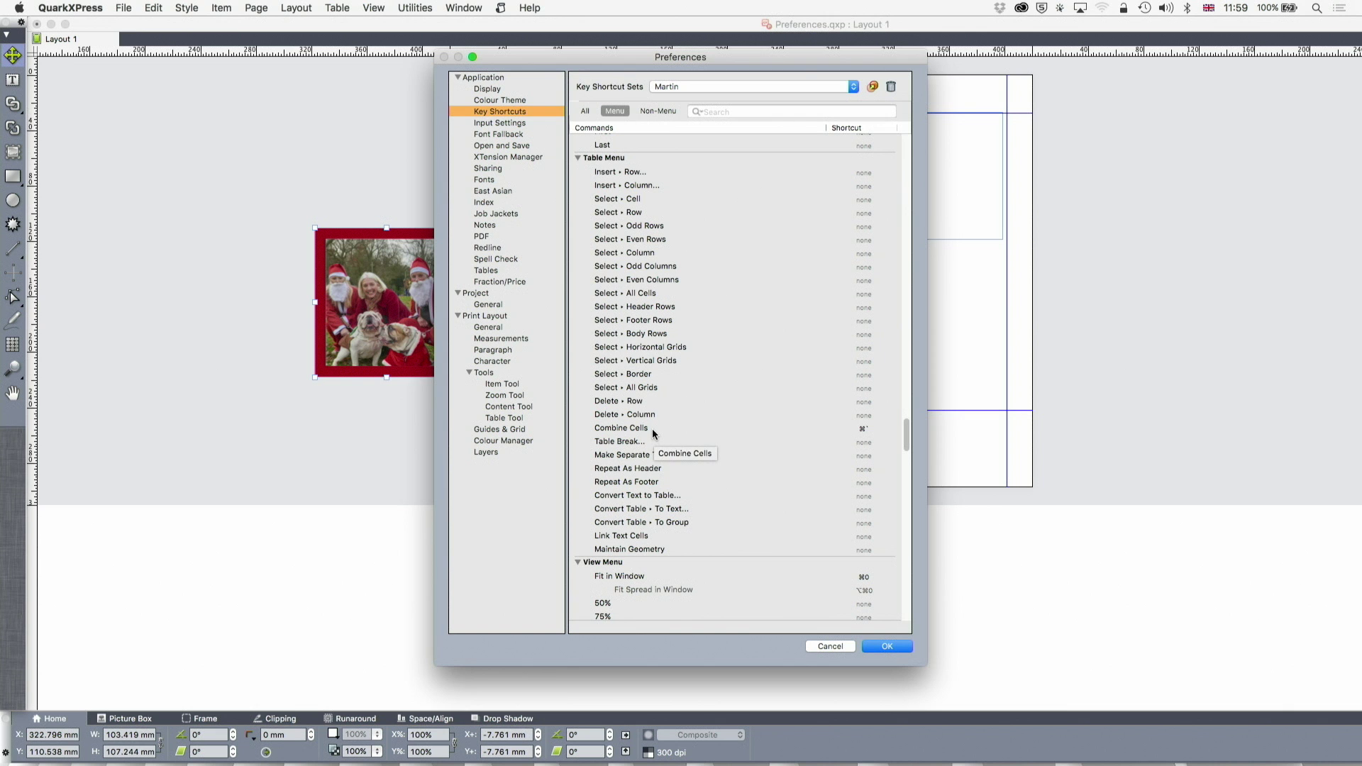
{"action": "left_click", "coordinate": [824, 648]}
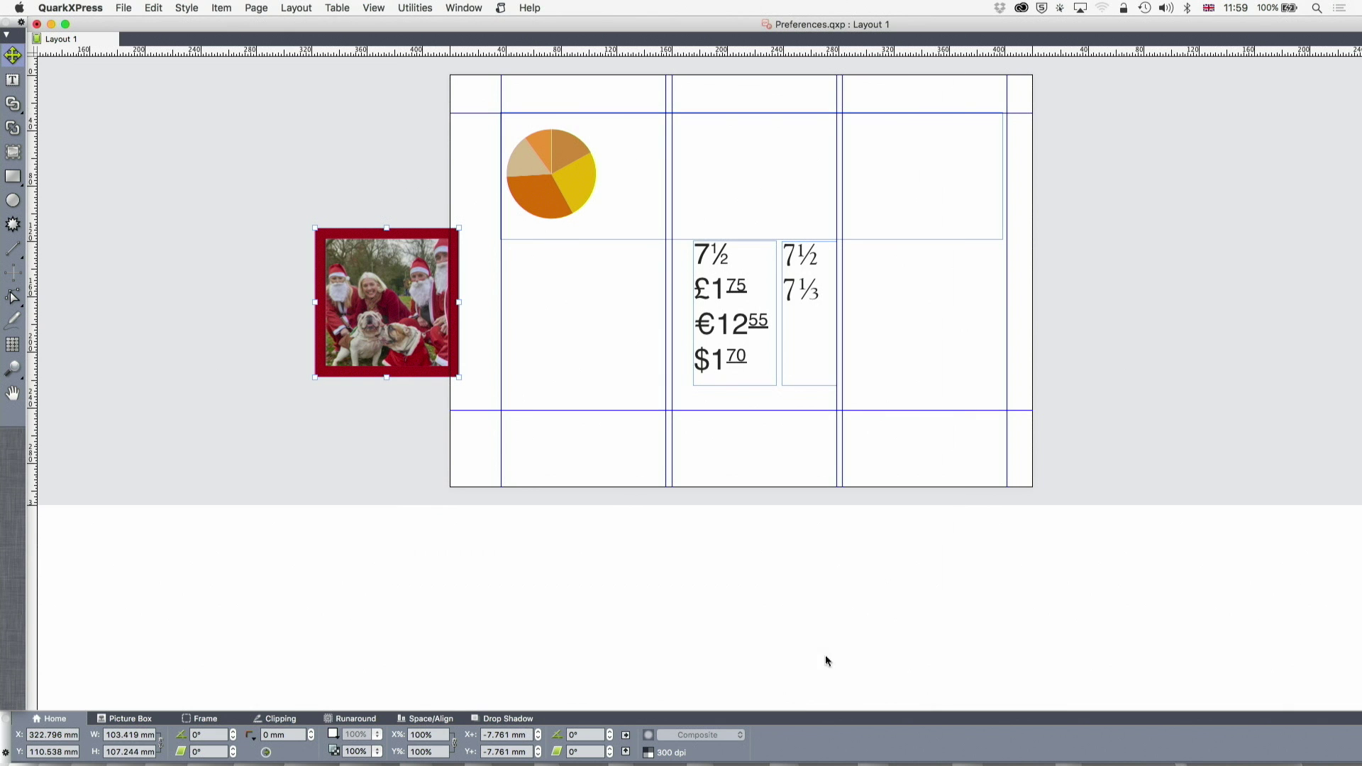
- Draw a 3-row, 5-column table on the pasteboard left of the page
{"action": "left_click", "coordinate": [12, 345]}
{"action": "left_click_drag", "start_coordinate": [163, 100], "coordinate": [347, 218]}
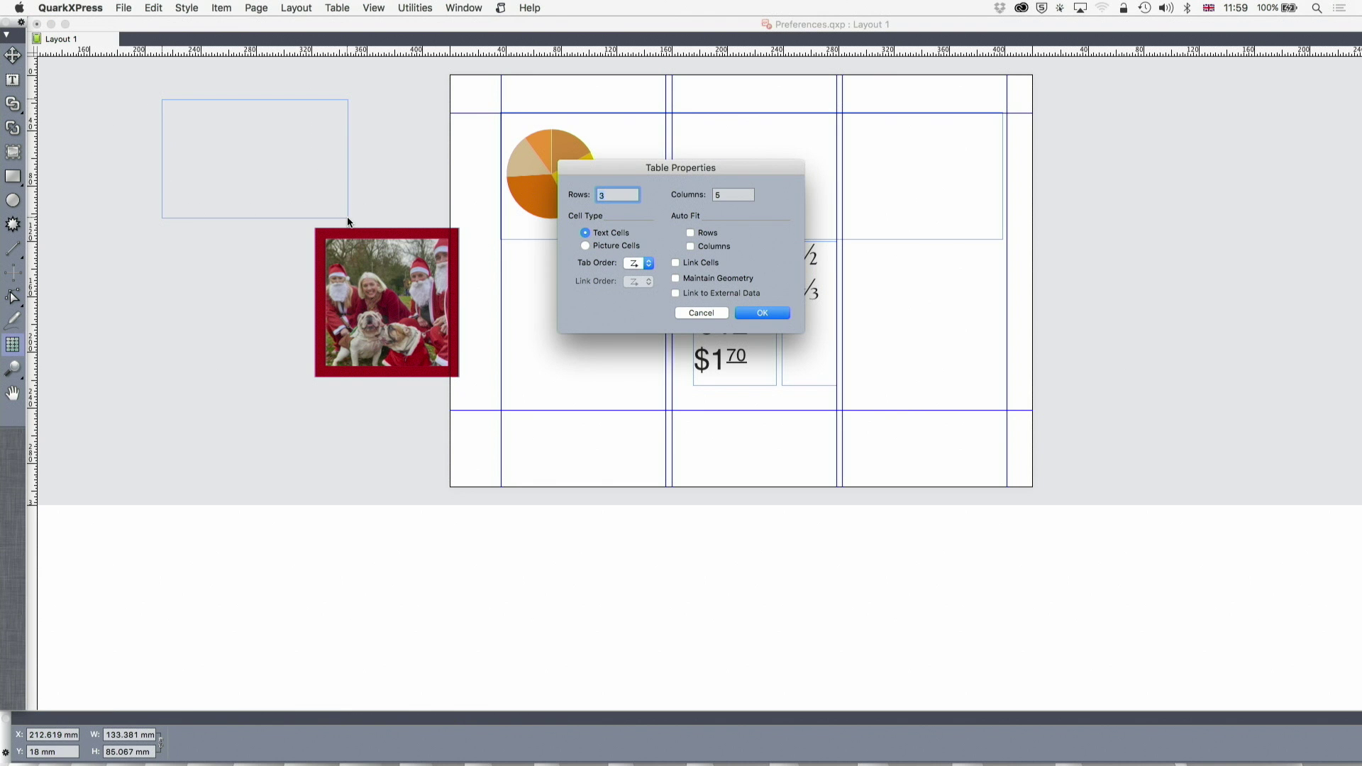
{"action": "left_click", "coordinate": [756, 312]}
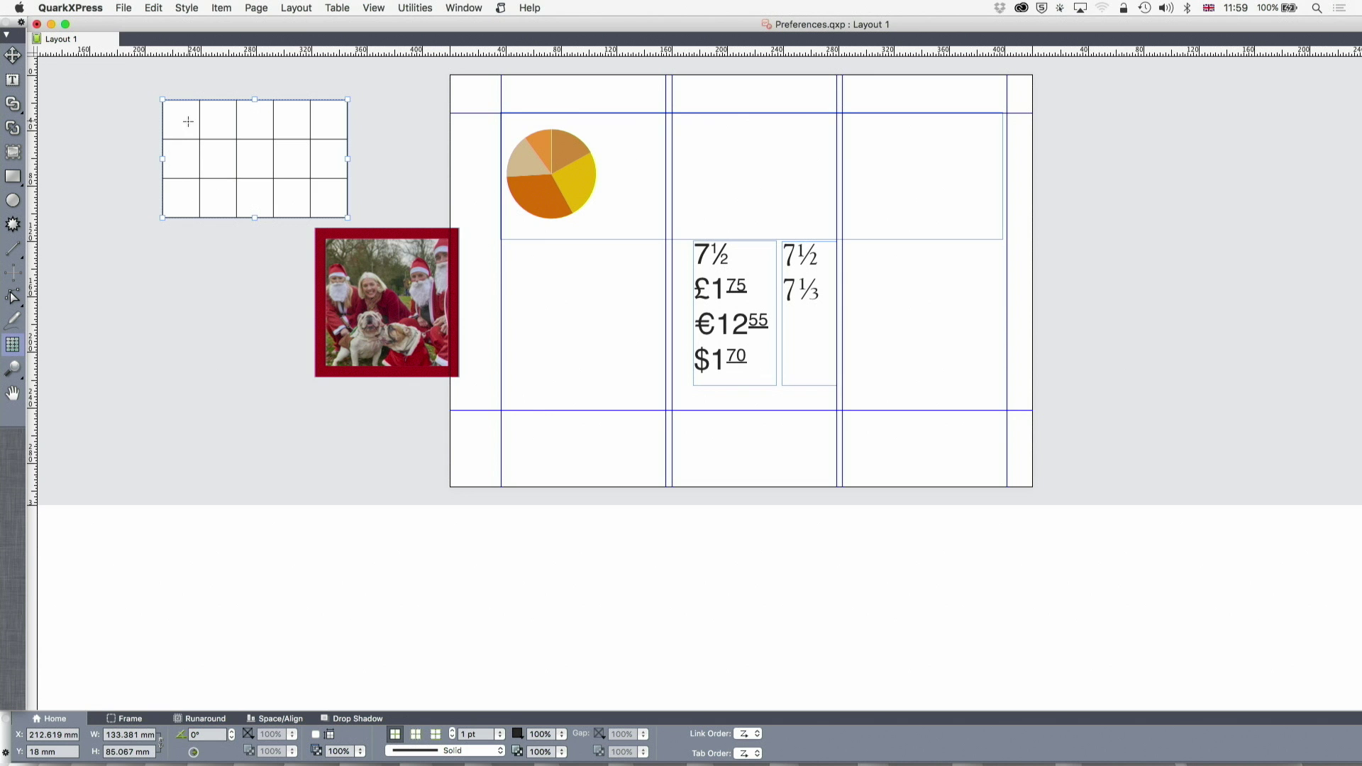
- Merge the table's whole top row into a single cell
{"action": "left_click", "coordinate": [14, 79]}
{"action": "left_click", "coordinate": [171, 114]}
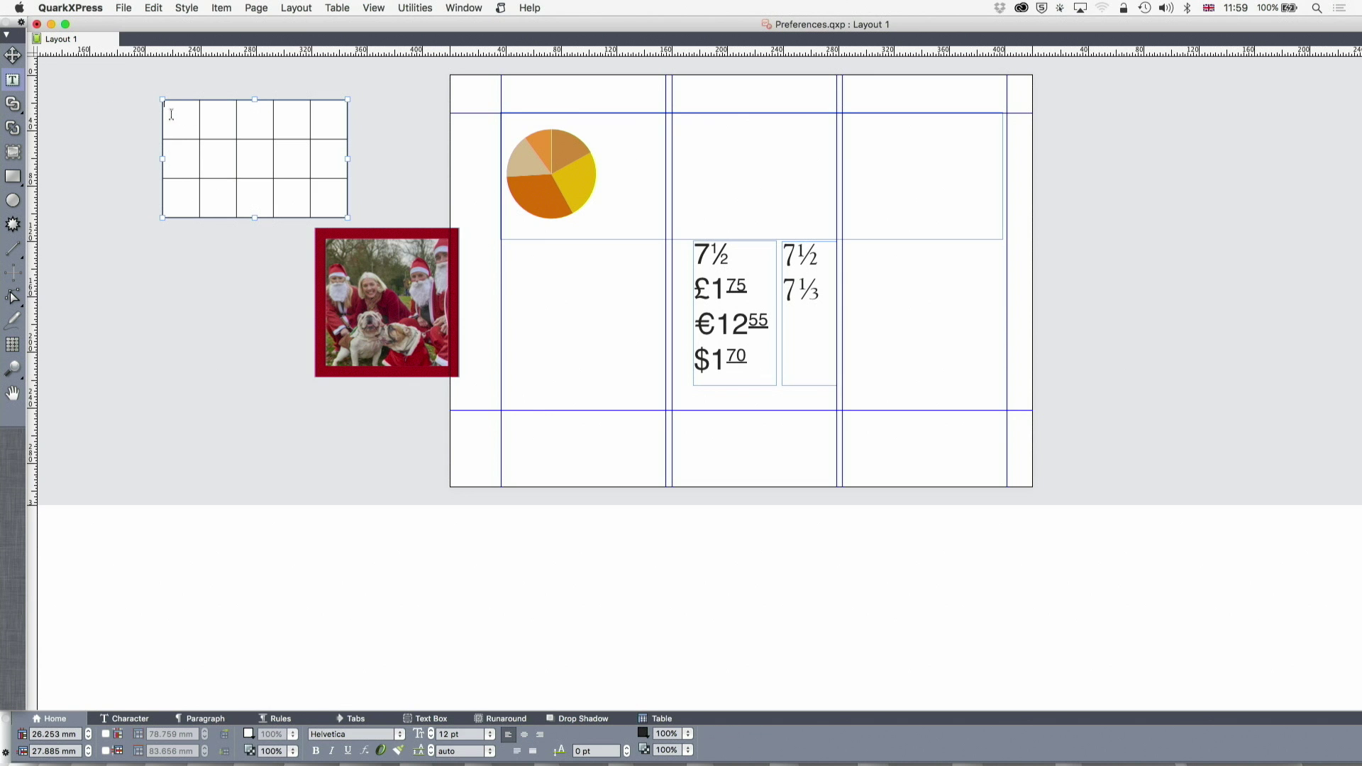
{"action": "left_click_drag", "start_coordinate": [176, 116], "coordinate": [315, 135]}
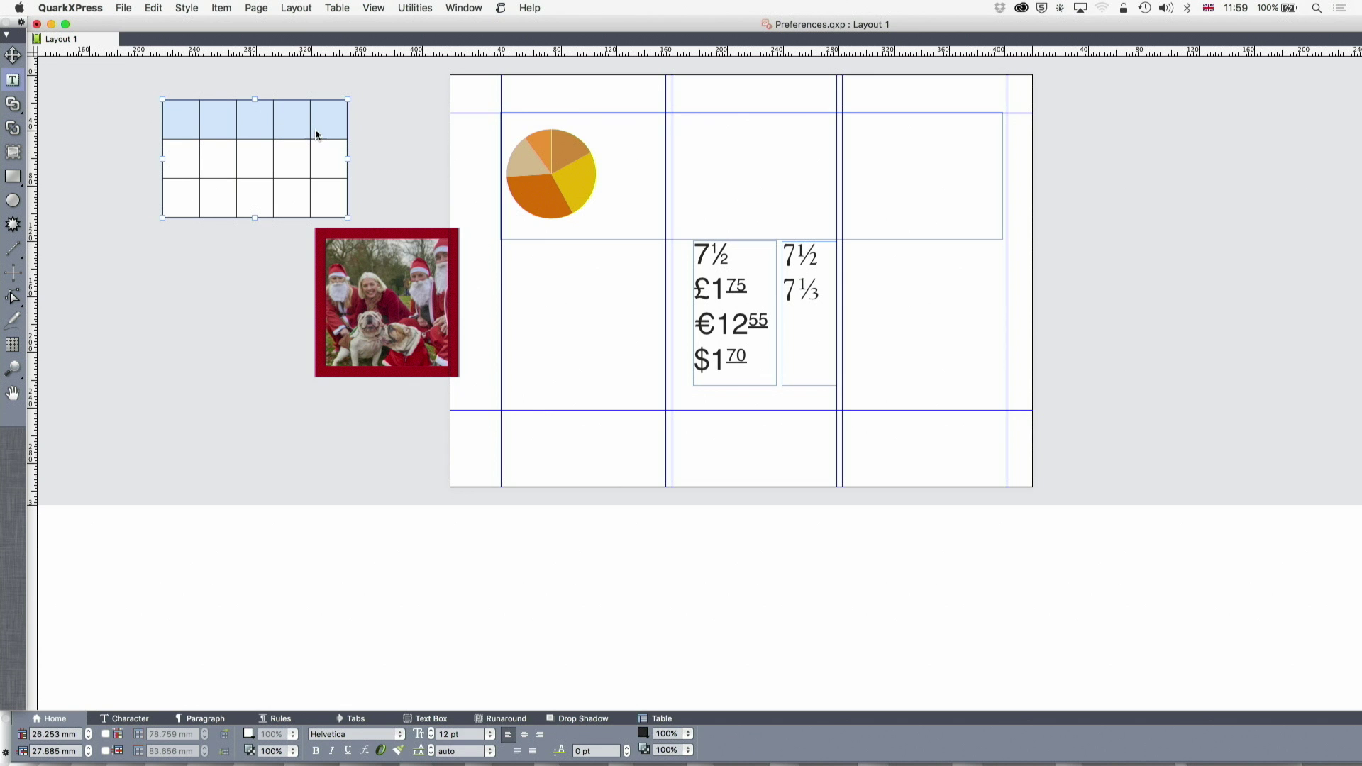
{"action": "right_click", "coordinate": [325, 125]}
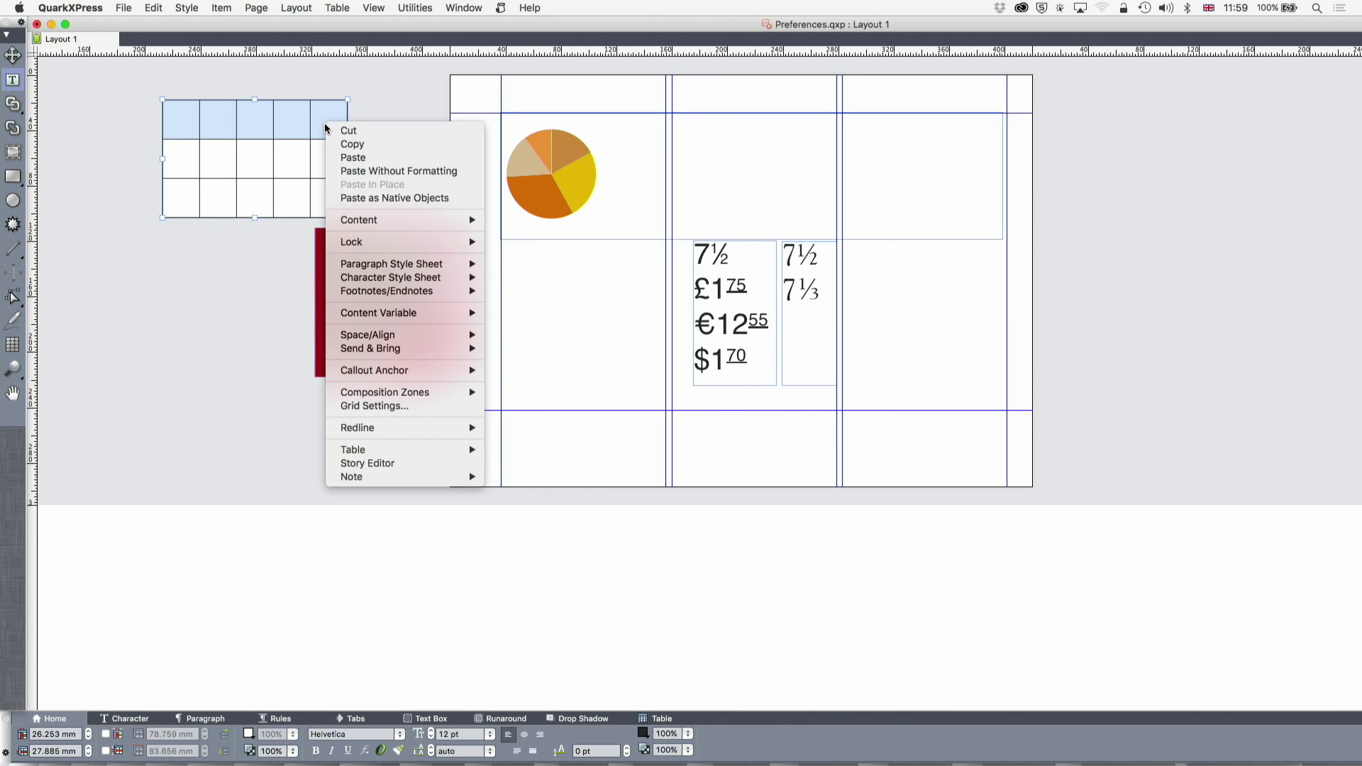
{"action": "mouse_move", "coordinate": [363, 449]}
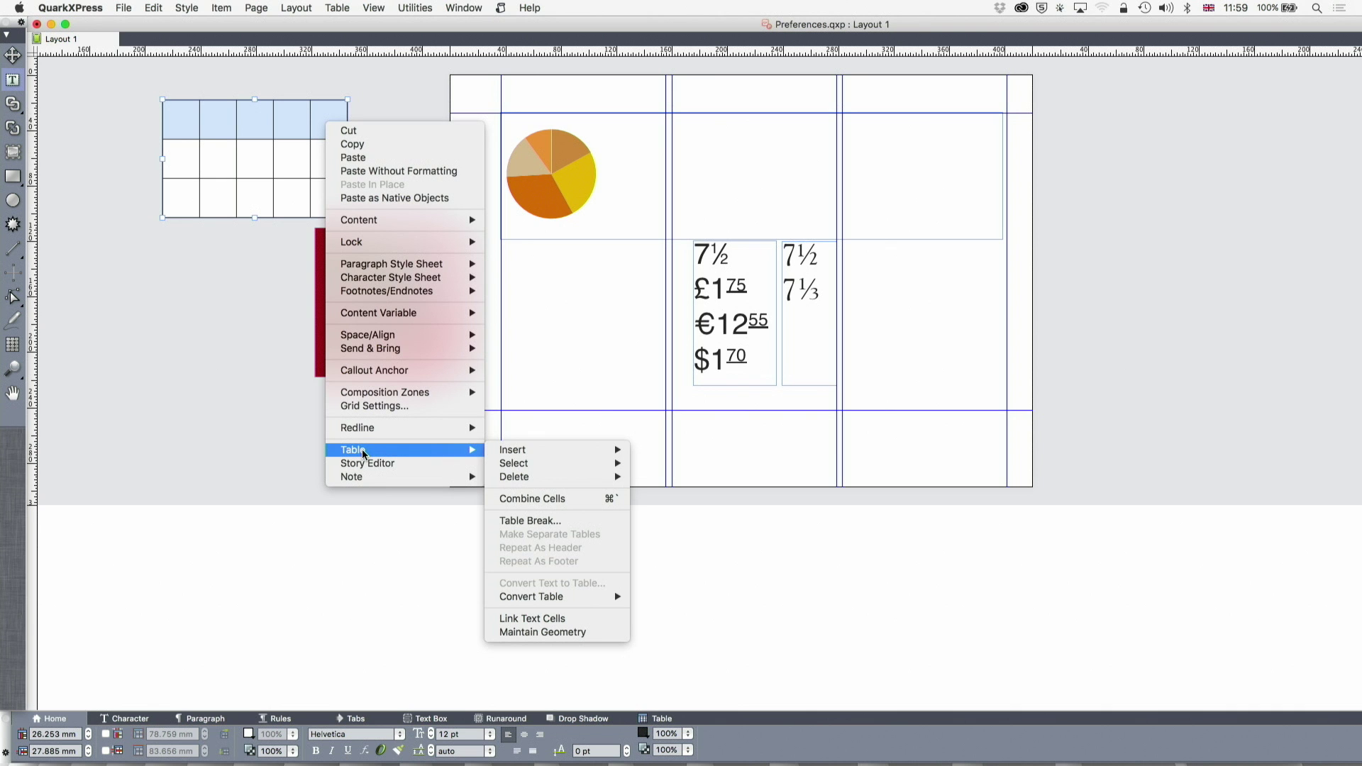
{"action": "left_click", "coordinate": [501, 500]}
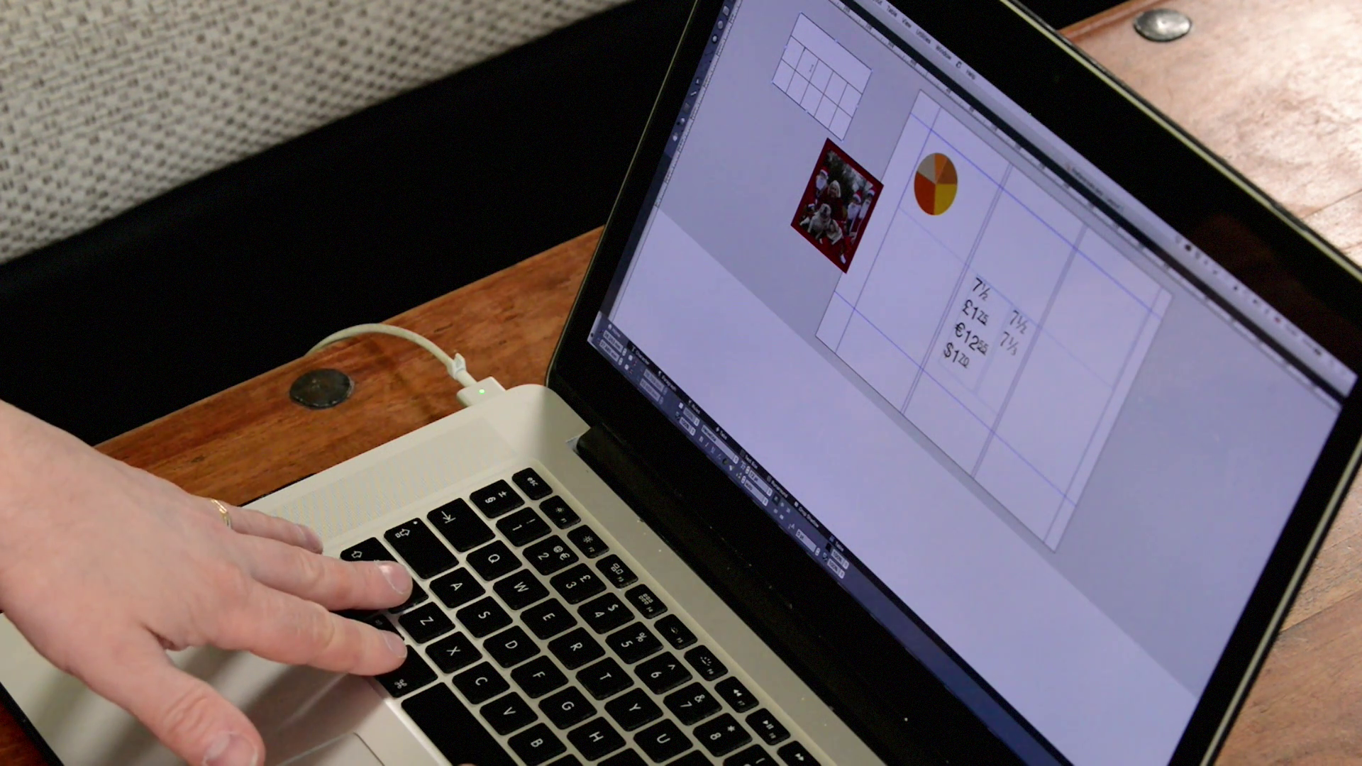
- Combine three middle-row cells and another pair of neighbouring cells
{"action": "left_click_drag", "start_coordinate": [793, 52], "coordinate": [808, 64]}
{"action": "key", "text": "super+shift+m"}
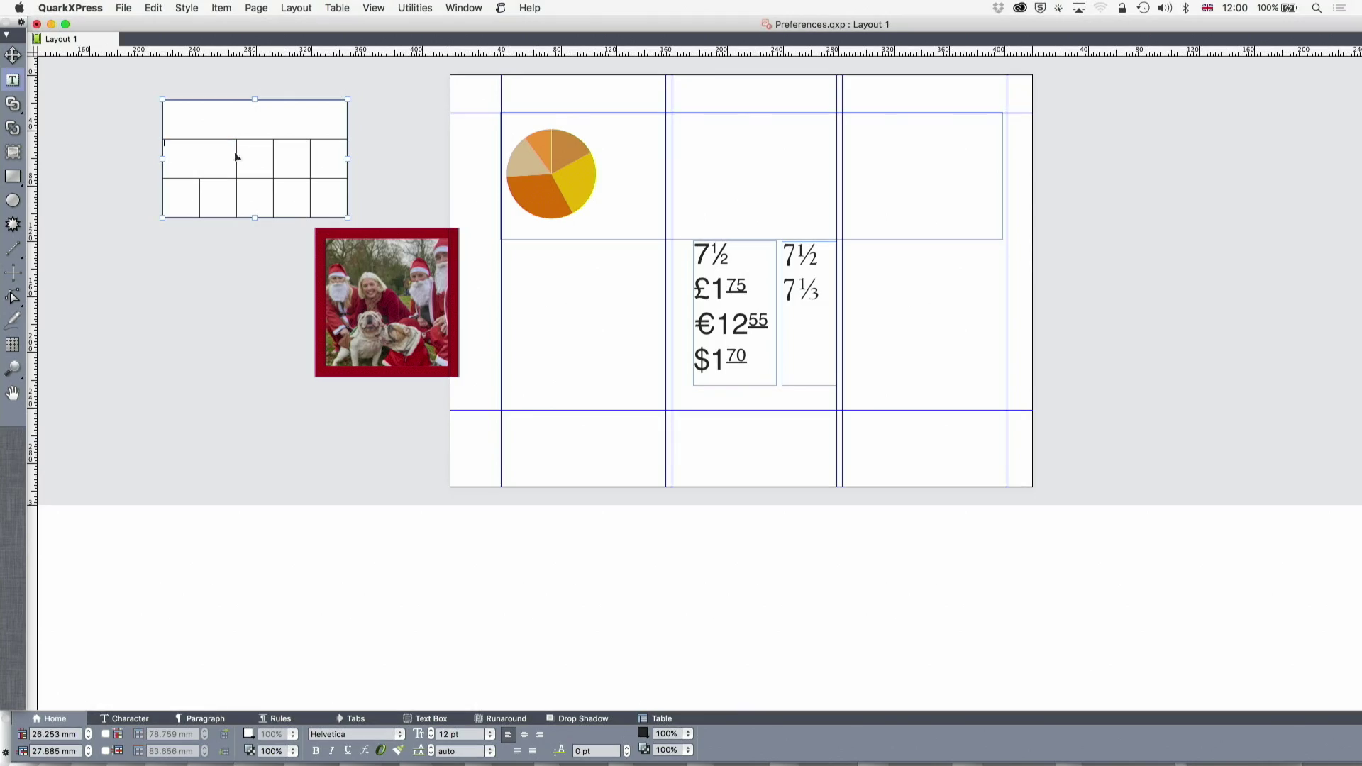
{"action": "key", "text": "super+shift+m"}
{"action": "key", "text": "super+shift+m"}
{"action": "left_click_drag", "start_coordinate": [249, 155], "coordinate": [332, 156]}
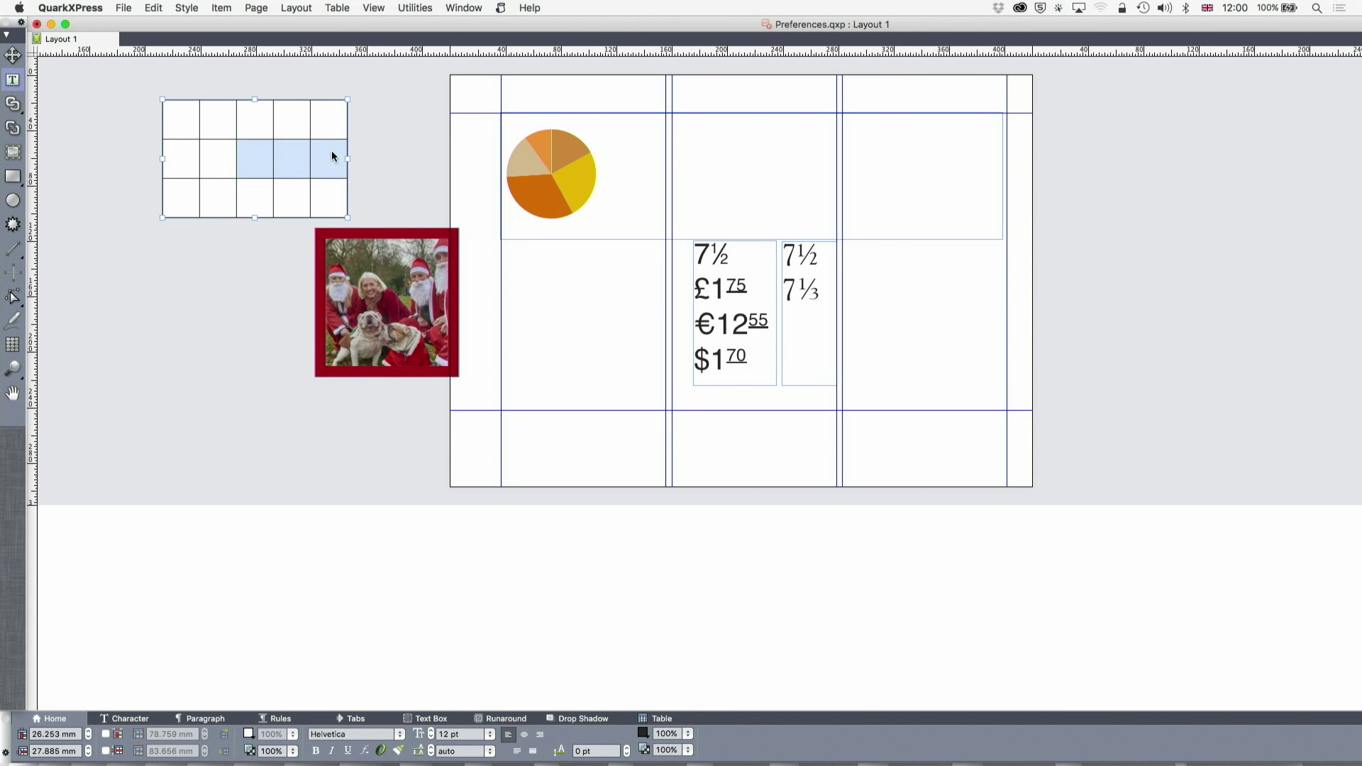
{"action": "key", "text": "super+shift+m"}
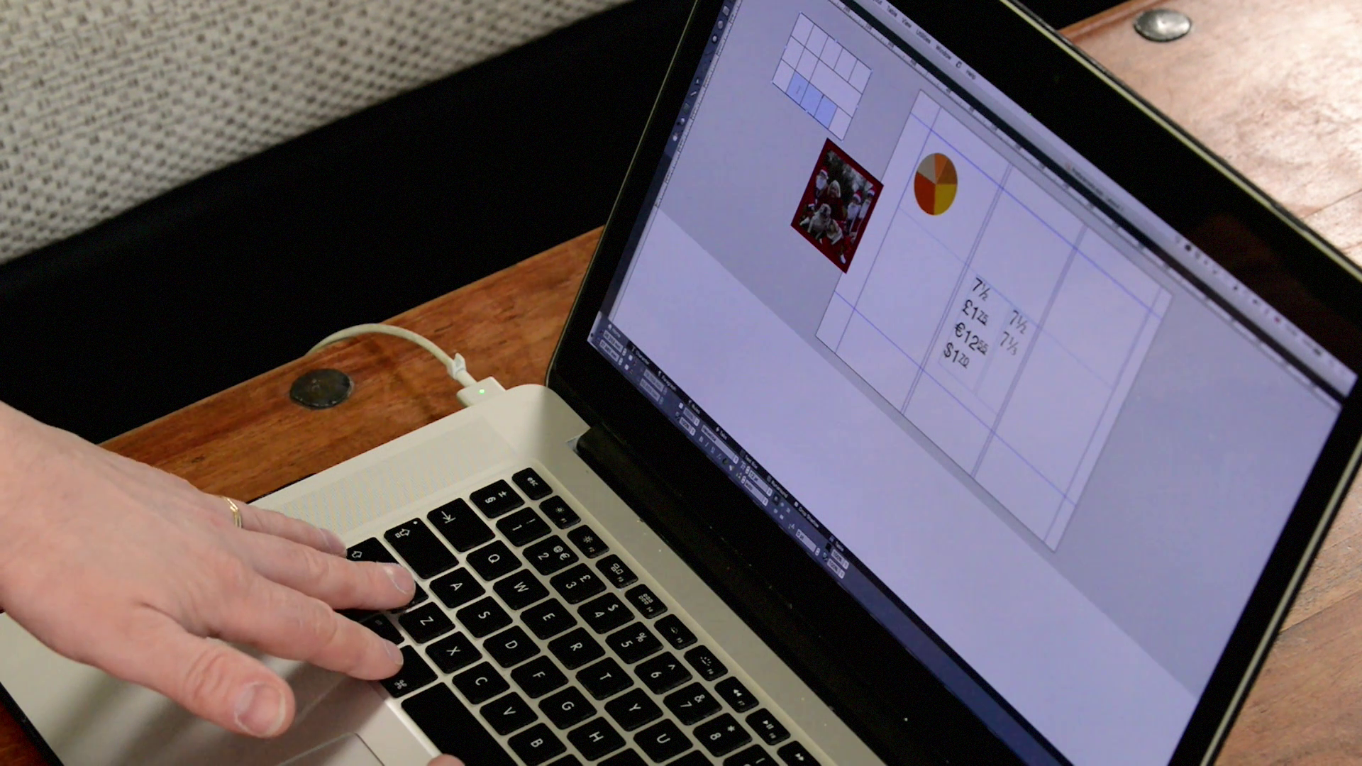
{"action": "key", "text": "super+shift+m"}
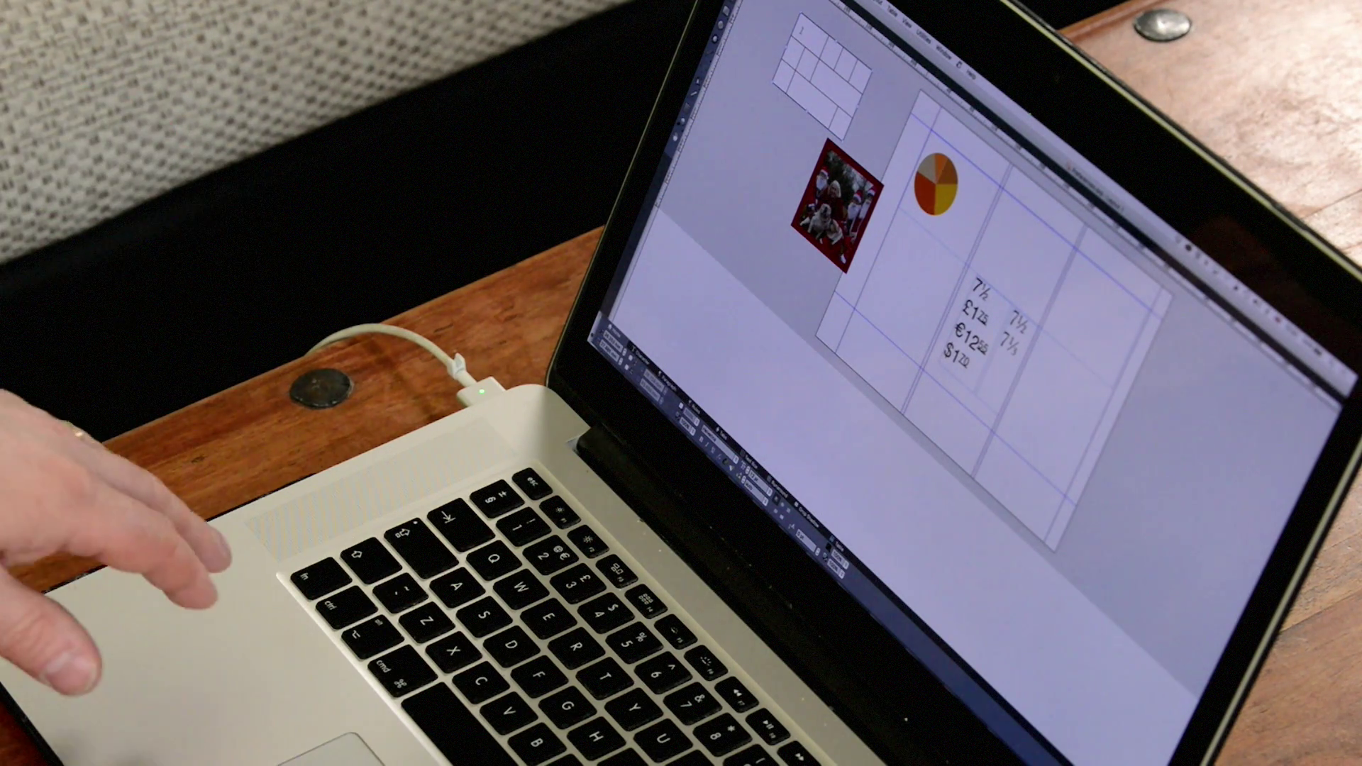
{"action": "left_click_drag", "start_coordinate": [829, 51], "coordinate": [847, 65]}
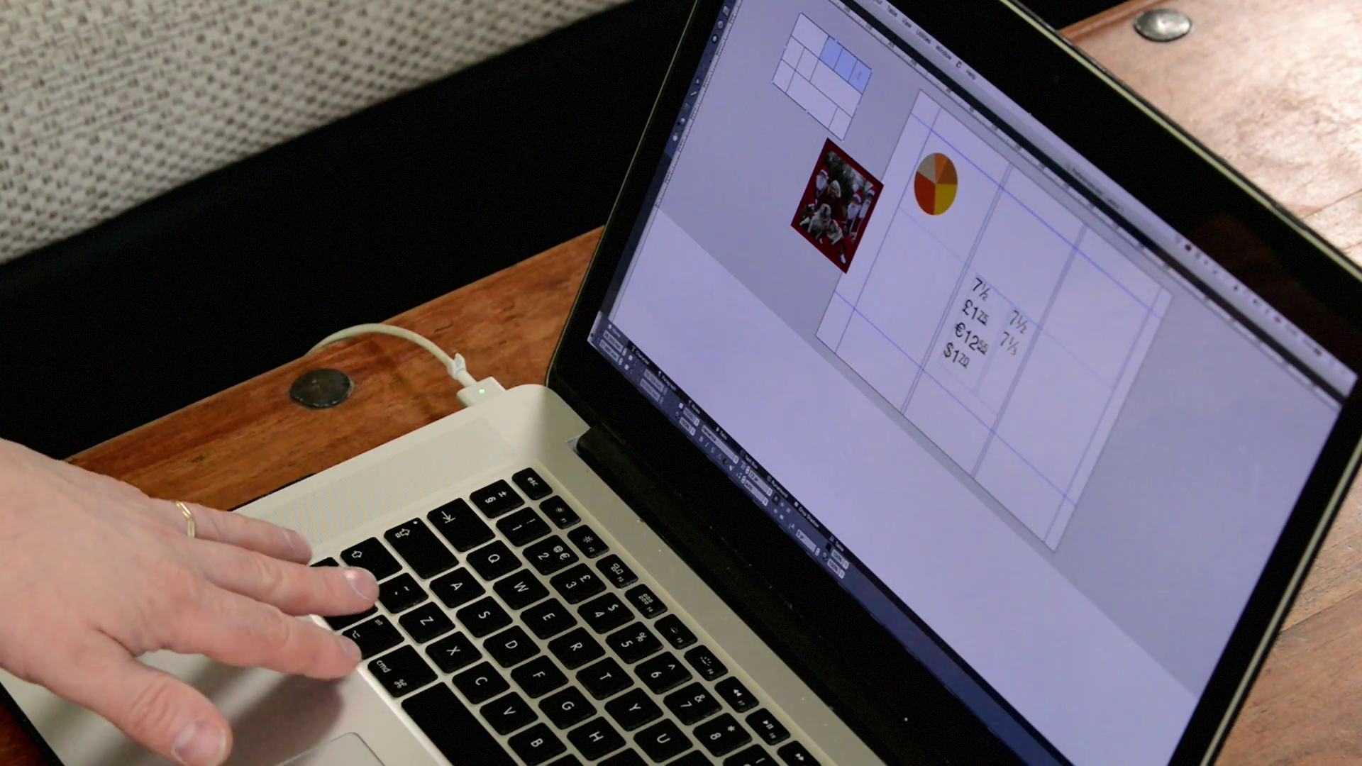
{"action": "key", "text": "super+shift+m"}
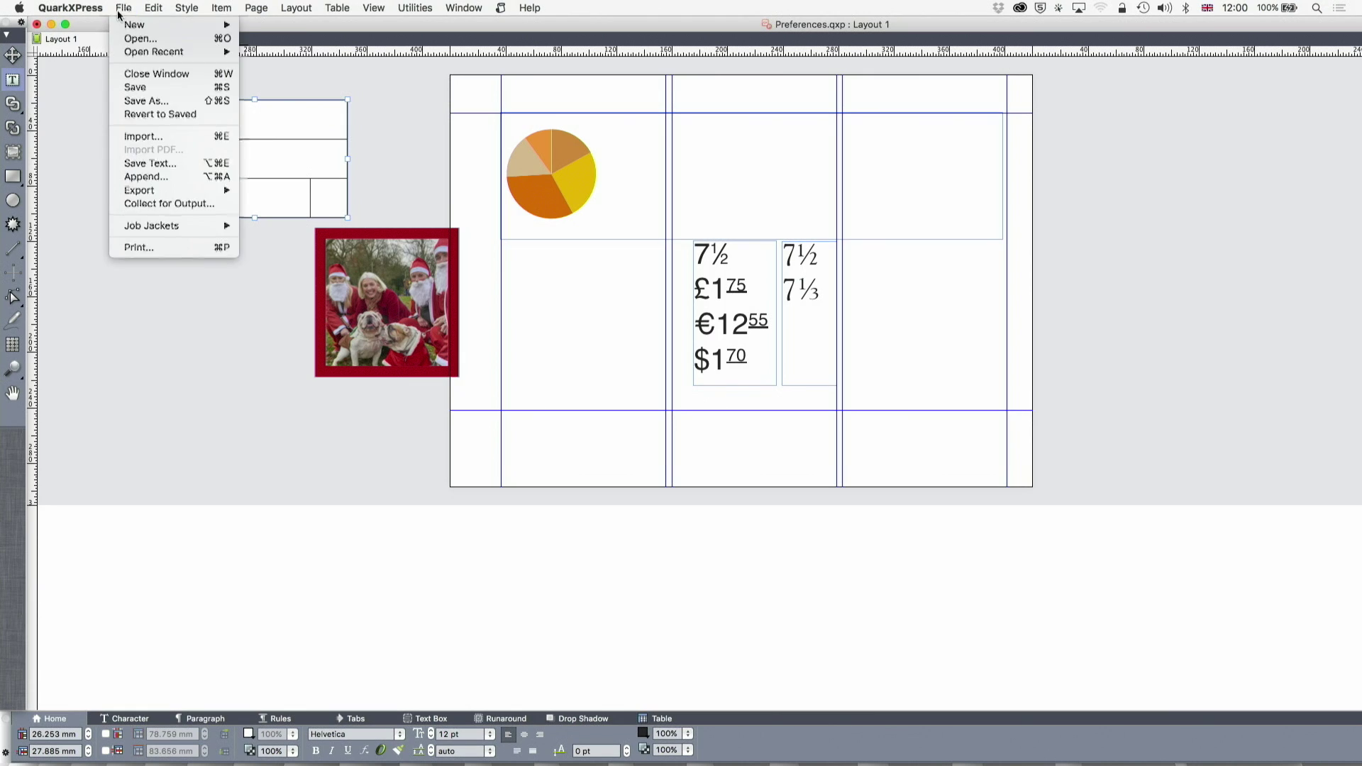
- Reopen Preferences at Key Shortcuts, scroll the commands, and keep the custom shortcut set selected
{"action": "mouse_move", "coordinate": [71, 7]}
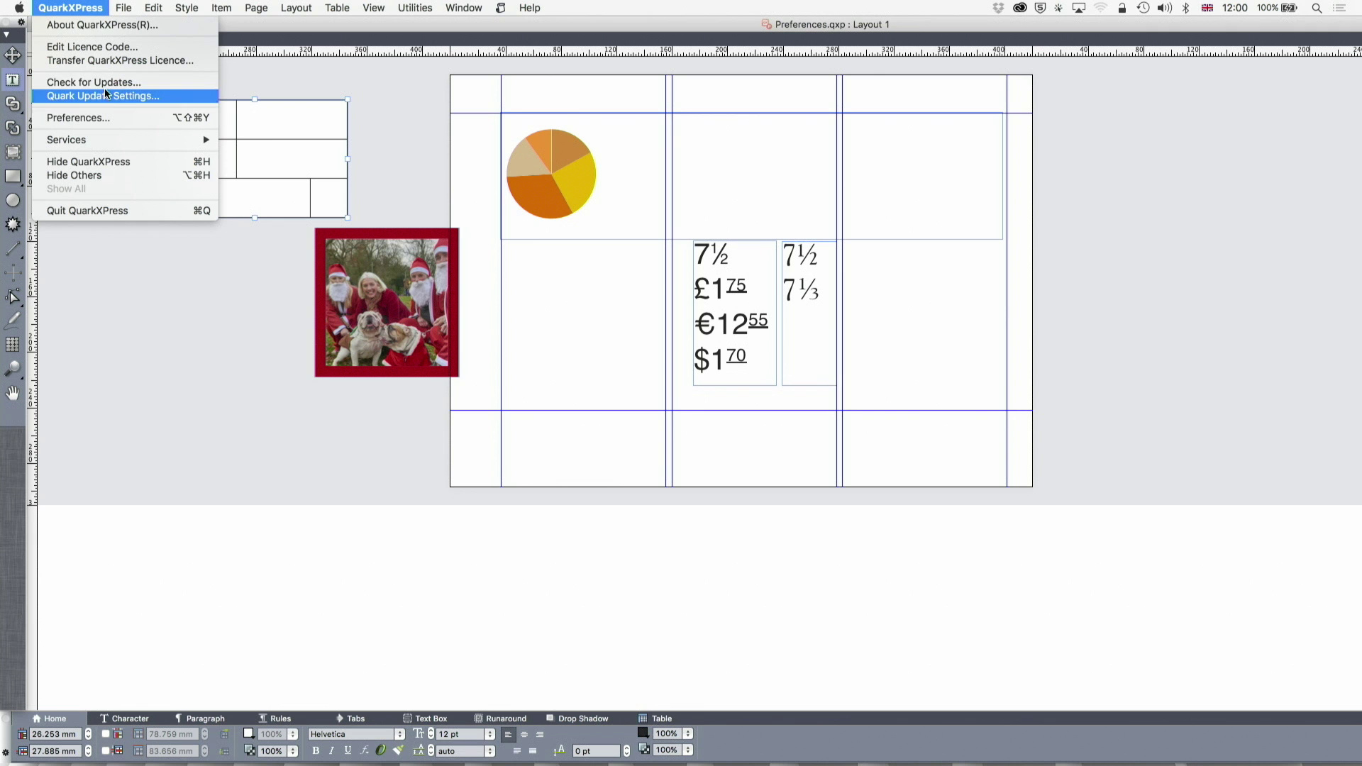
{"action": "left_click", "coordinate": [101, 115]}
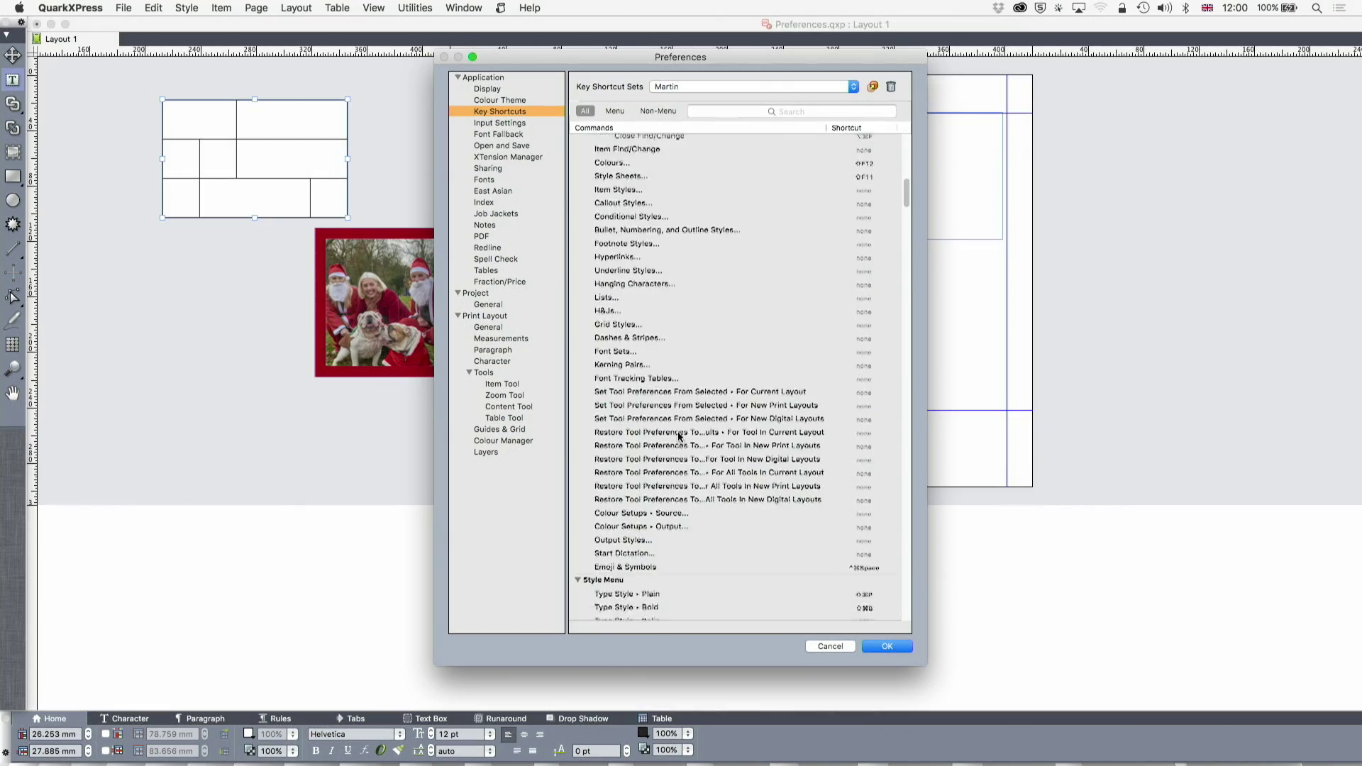
{"action": "scroll", "coordinate": [679, 436], "scroll_direction": "down", "scroll_amount": 15}
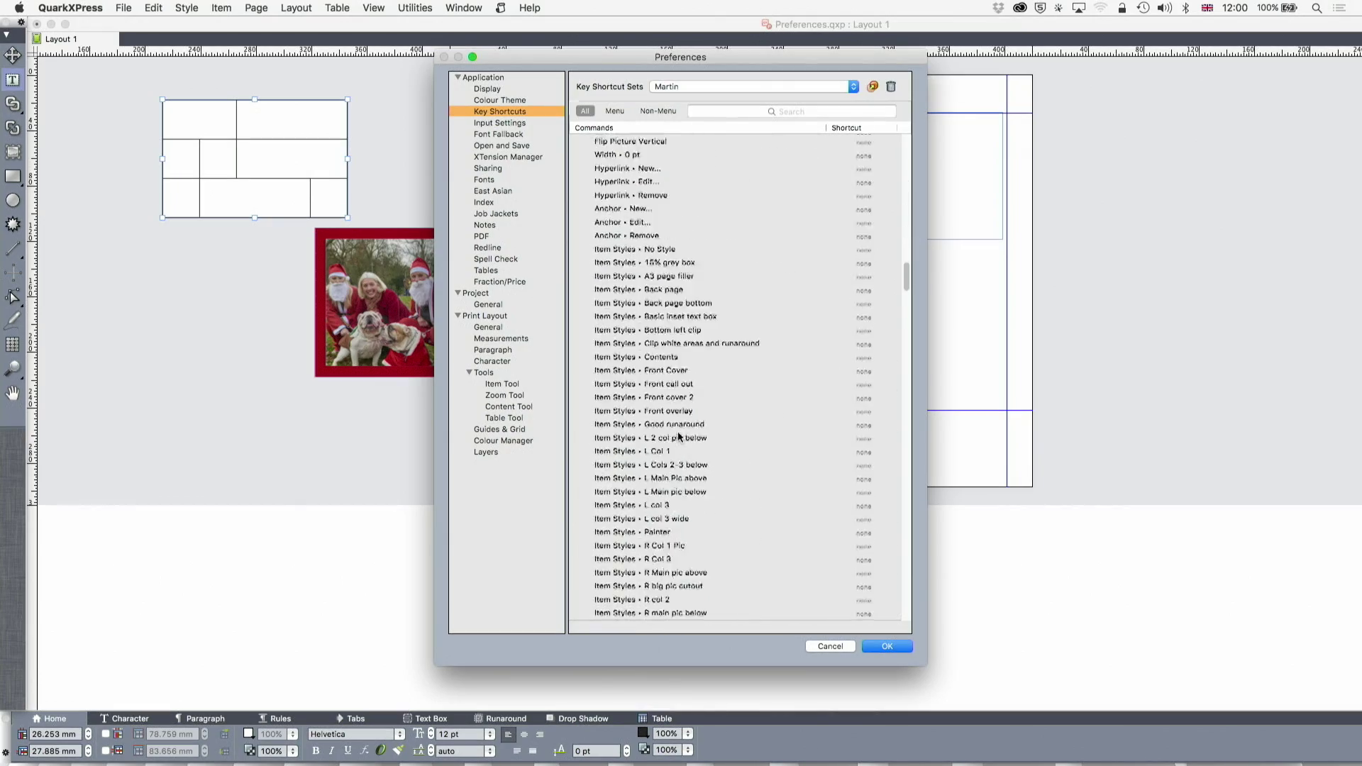
{"action": "scroll", "coordinate": [678, 437], "scroll_direction": "down", "scroll_amount": 15}
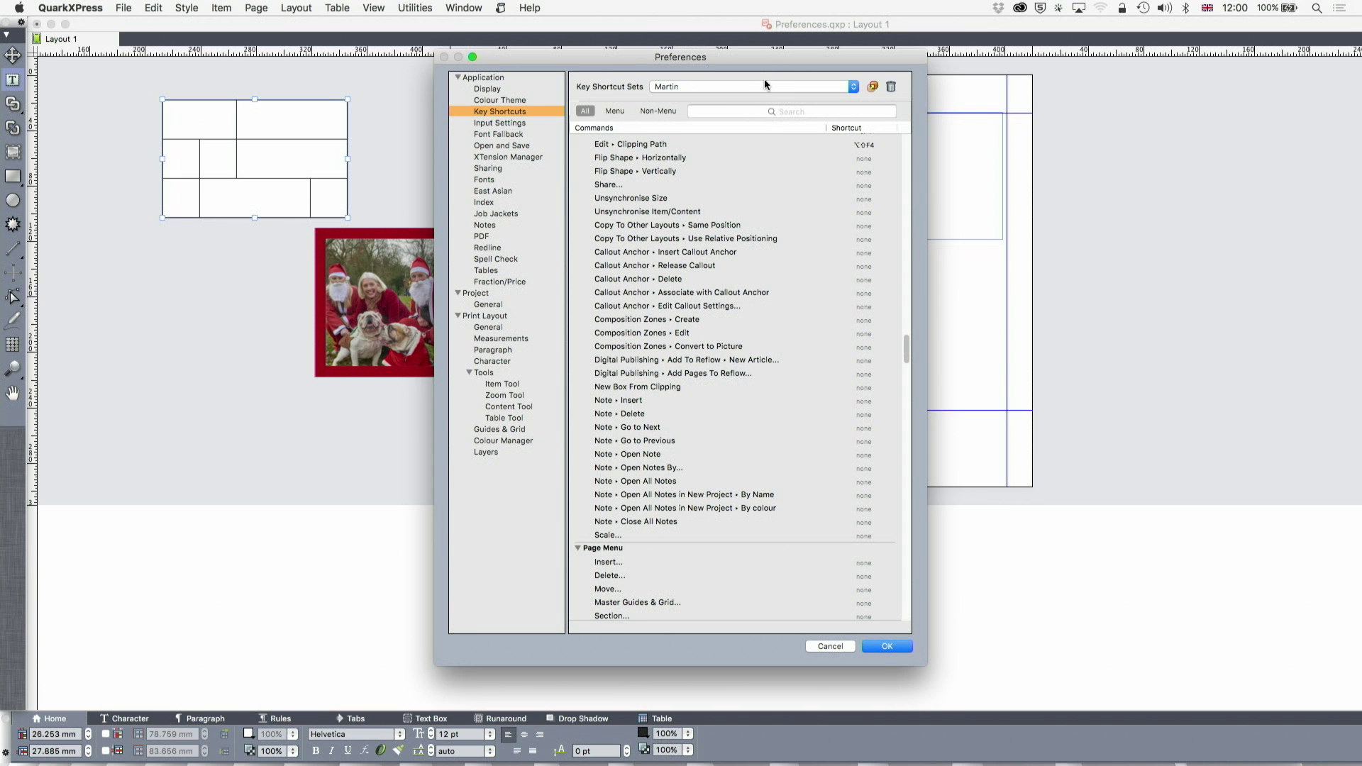
{"action": "left_click", "coordinate": [688, 85]}
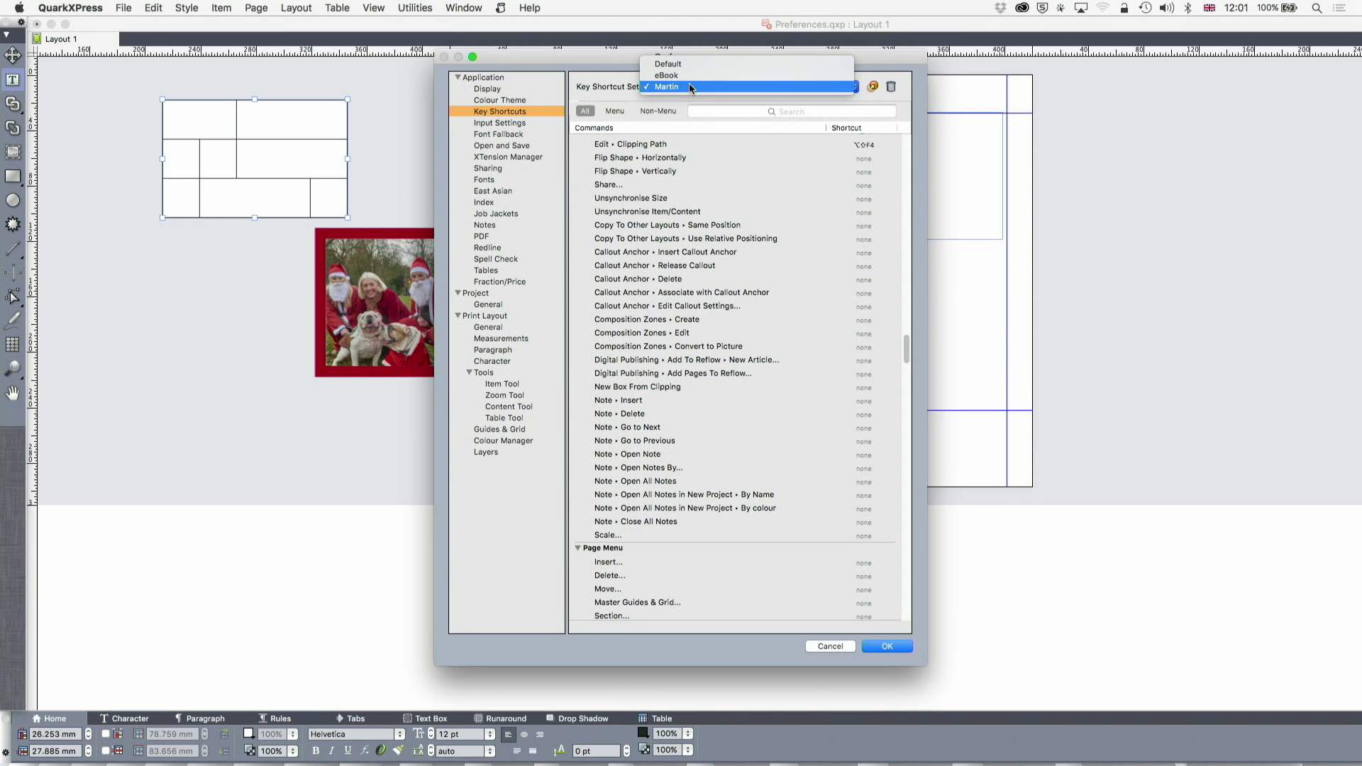
{"action": "left_click", "coordinate": [593, 113]}
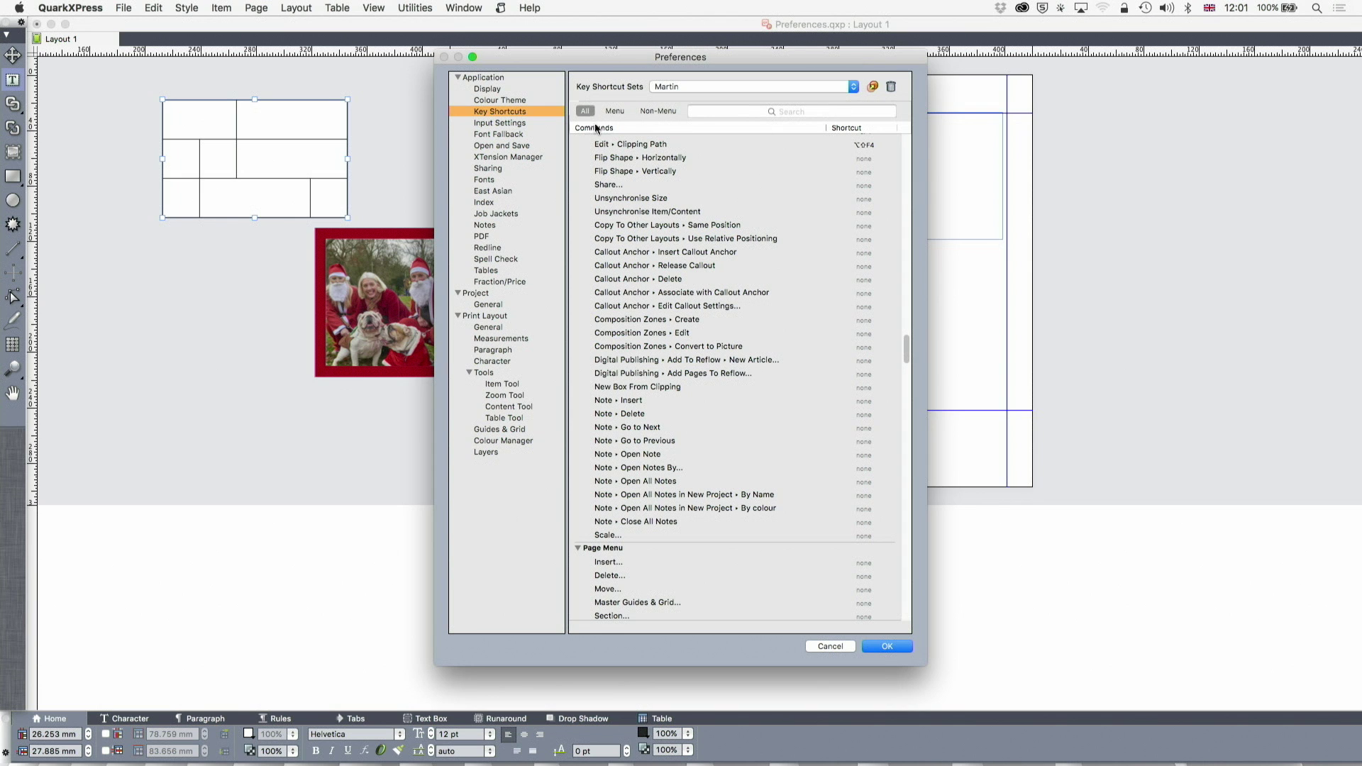
{"action": "left_click", "coordinate": [685, 89]}
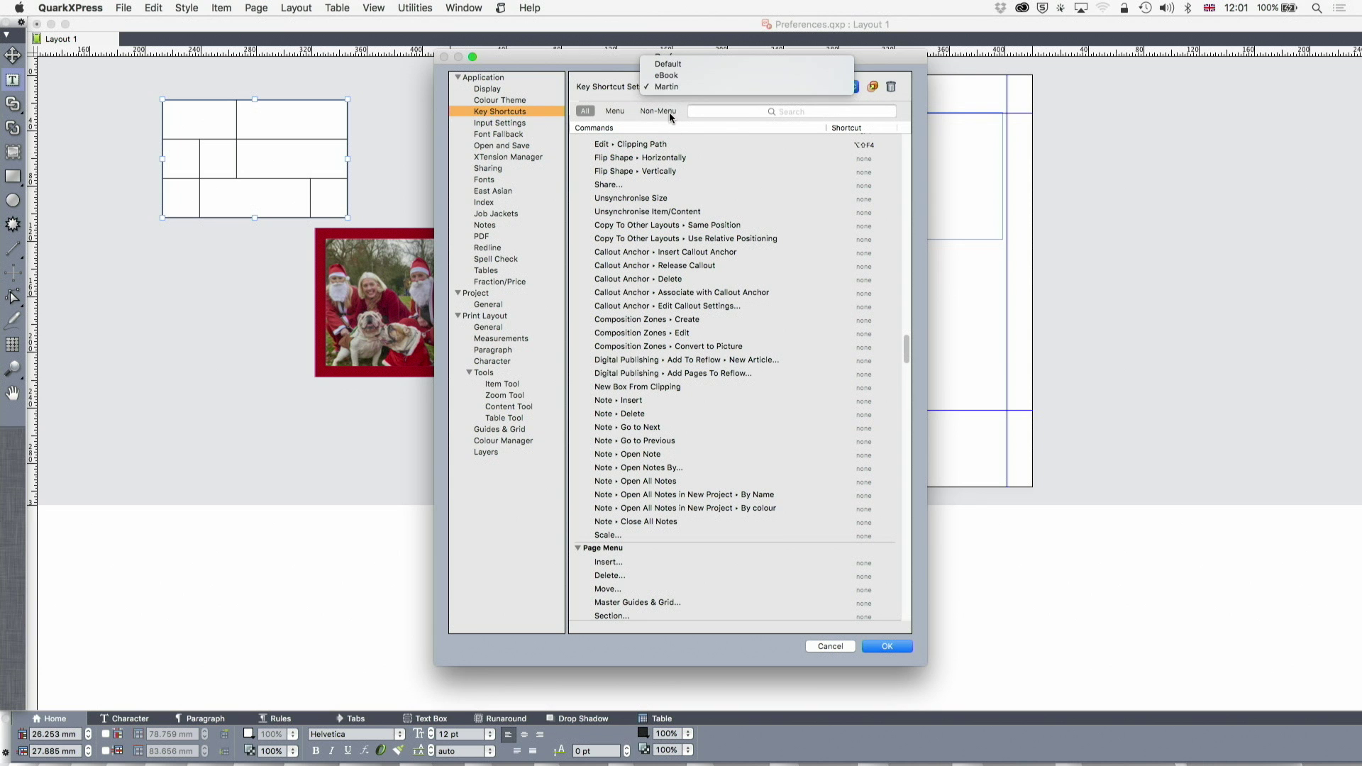
{"action": "left_click", "coordinate": [670, 112]}
- Review Input Settings, leaving quote format and nonsequential separator unchanged, then show Font Fallback
{"action": "left_click", "coordinate": [508, 122]}
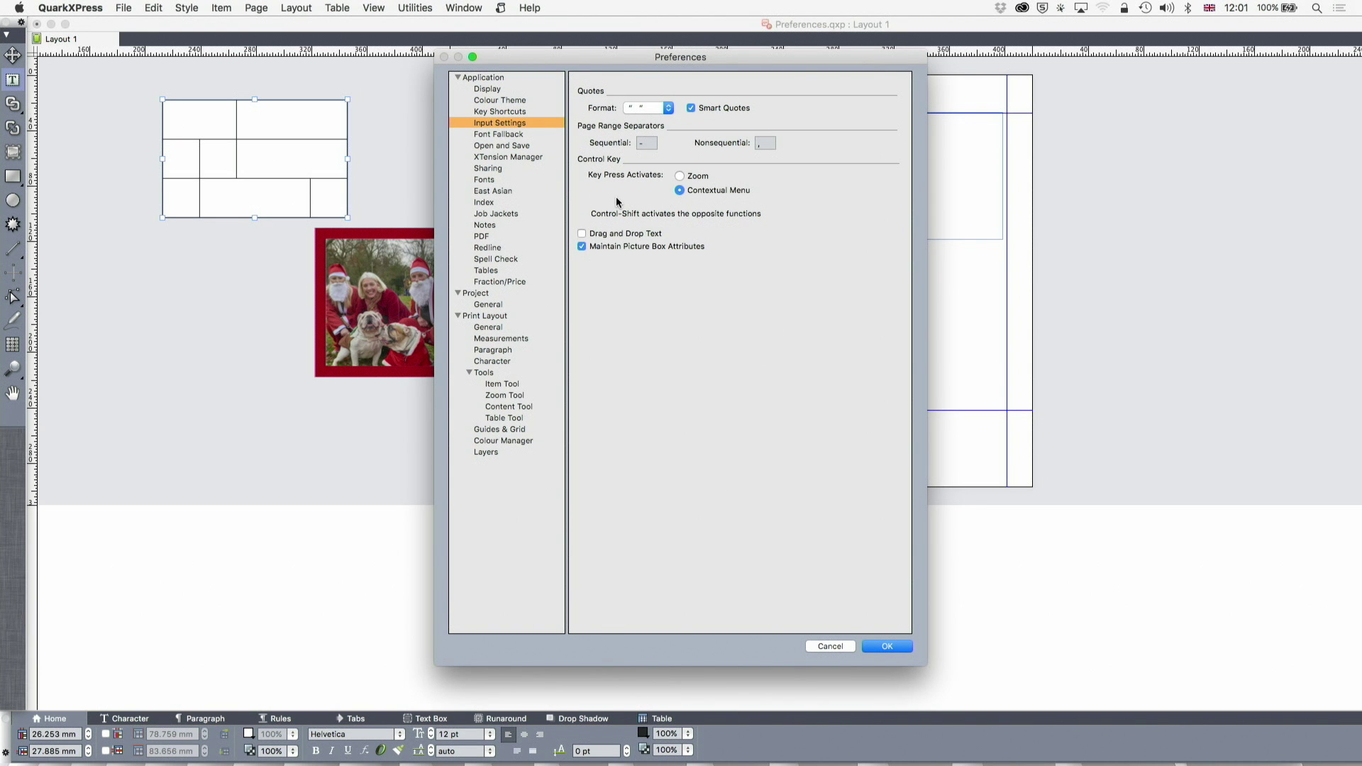
{"action": "left_click", "coordinate": [662, 109]}
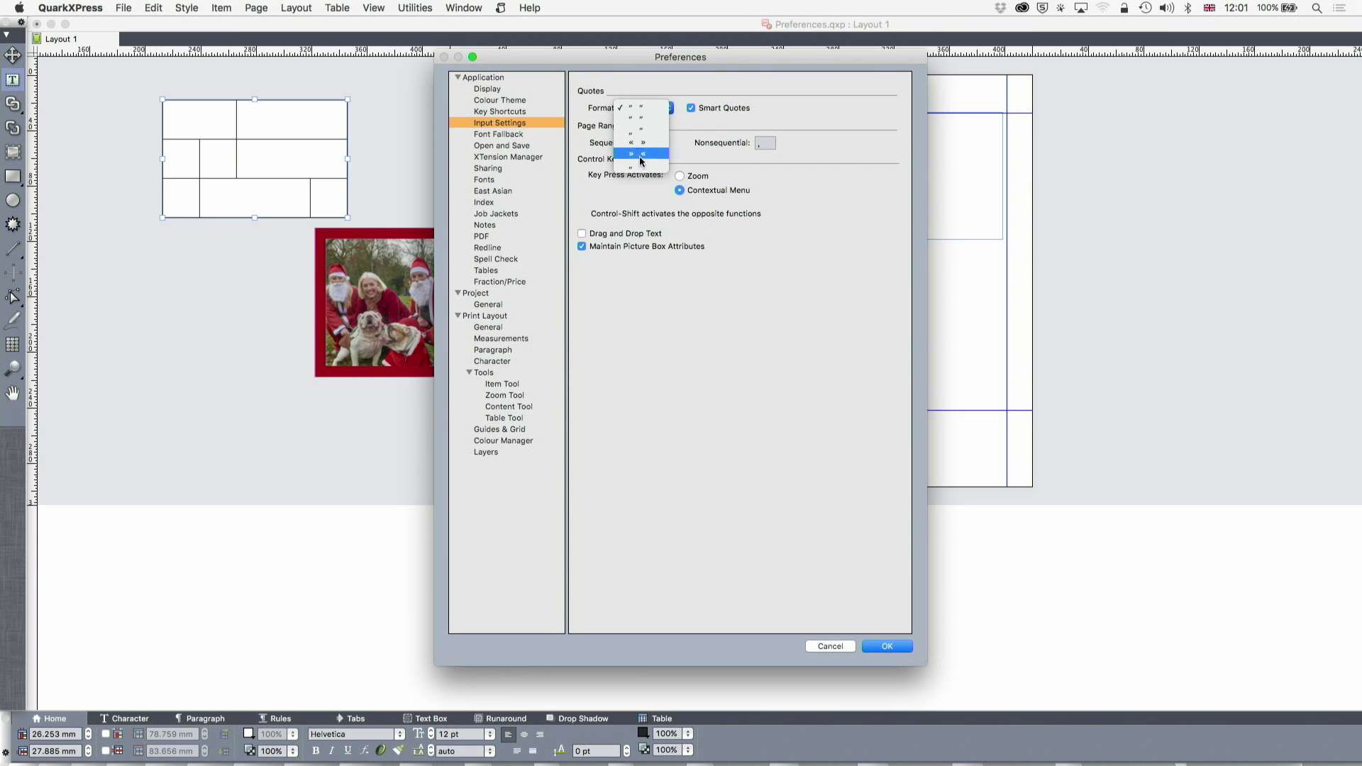
{"action": "left_click", "coordinate": [758, 113]}
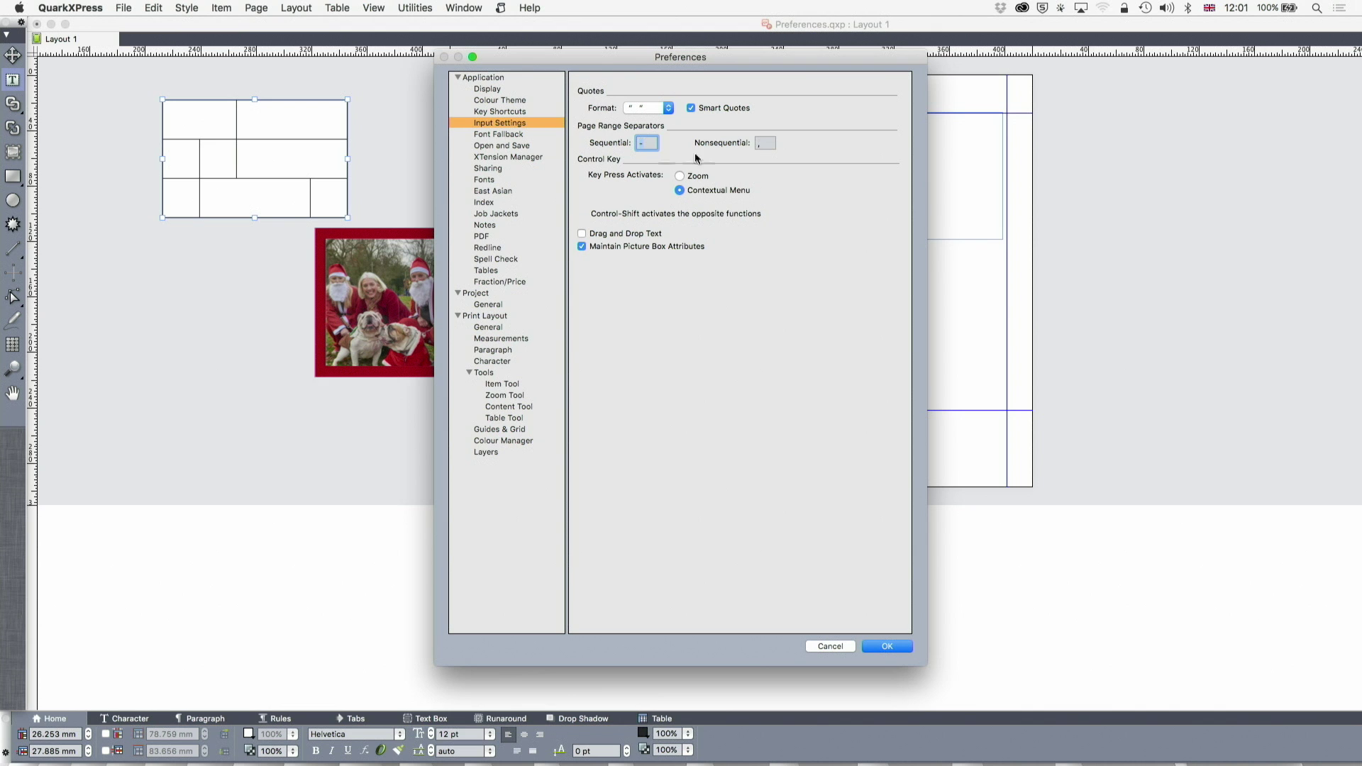
{"action": "left_click", "coordinate": [758, 145]}
{"action": "left_click", "coordinate": [503, 136]}
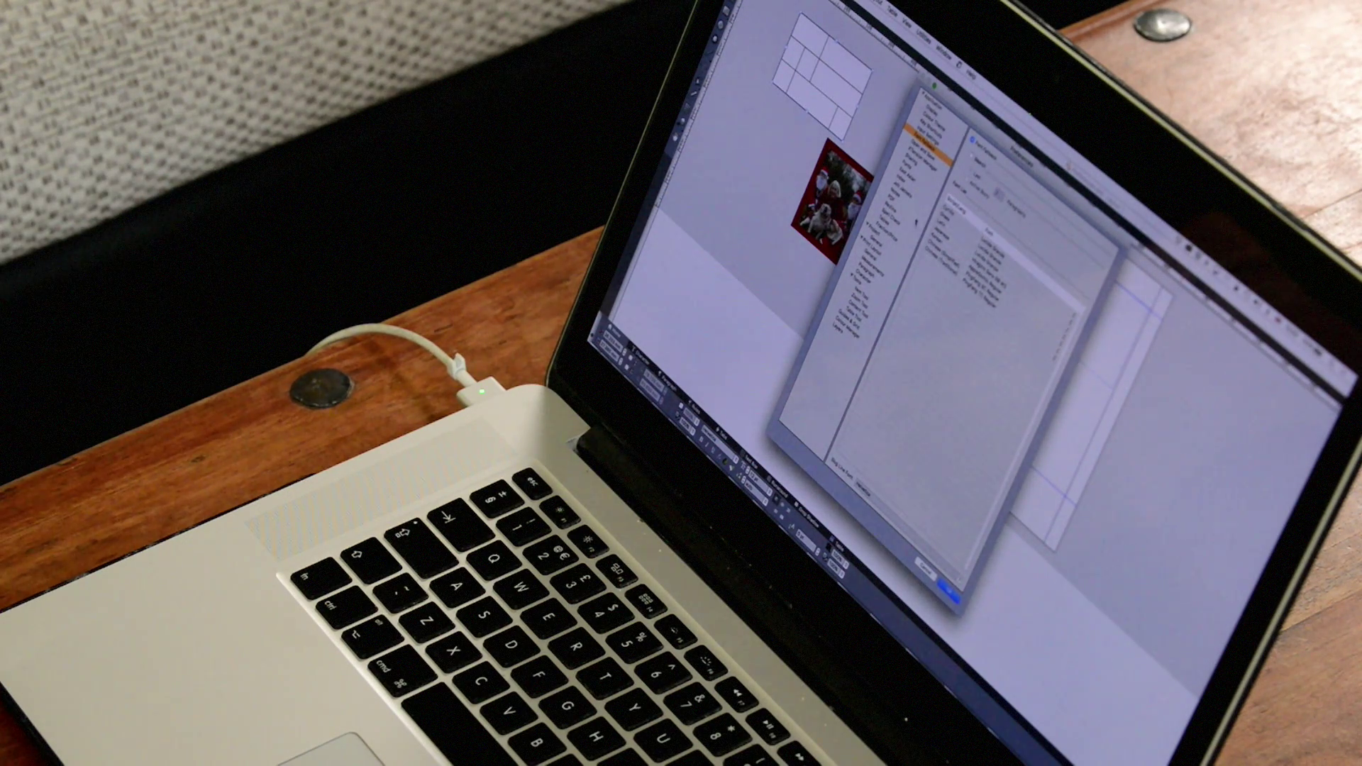
- Enable Auto Save every 5 minutes and Auto Backup keeping 5 revisions in the Project Folder
{"action": "left_click", "coordinate": [925, 157]}
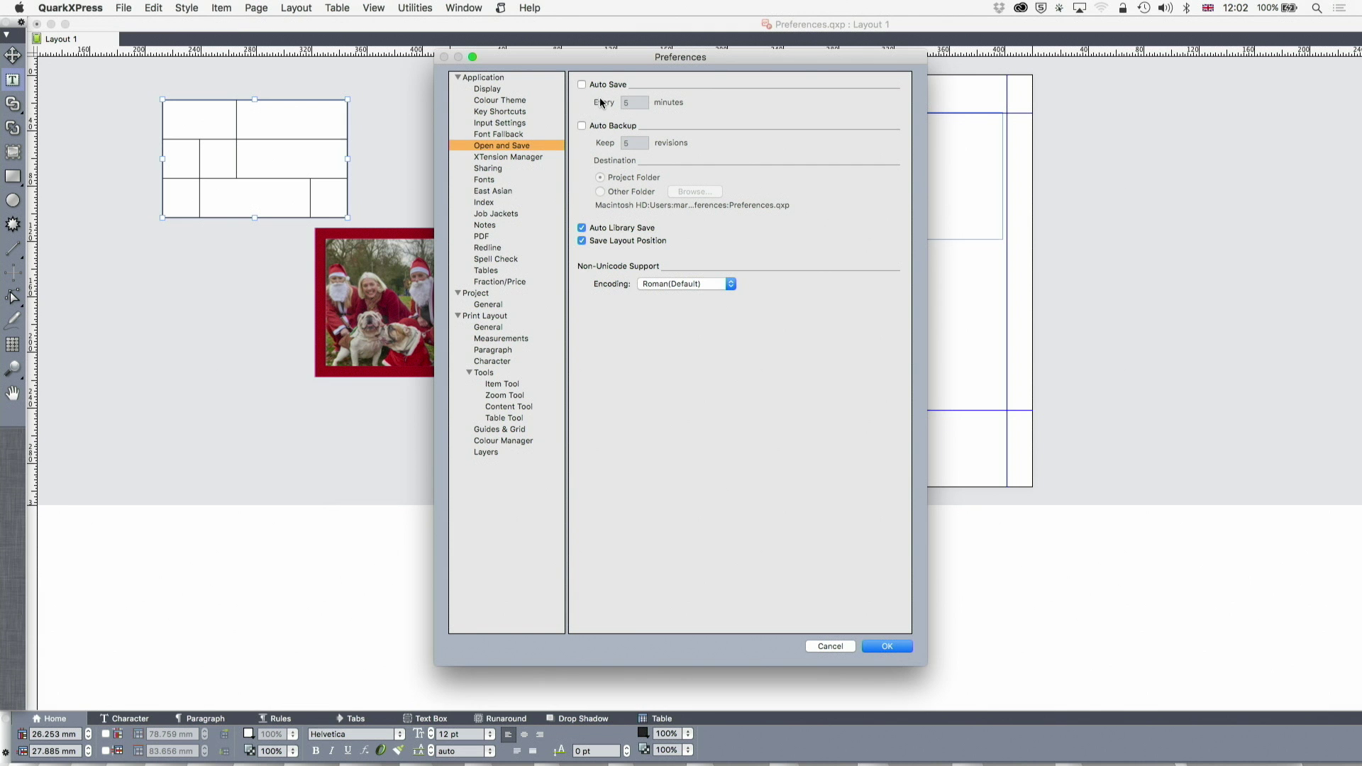
{"action": "left_click", "coordinate": [581, 85]}
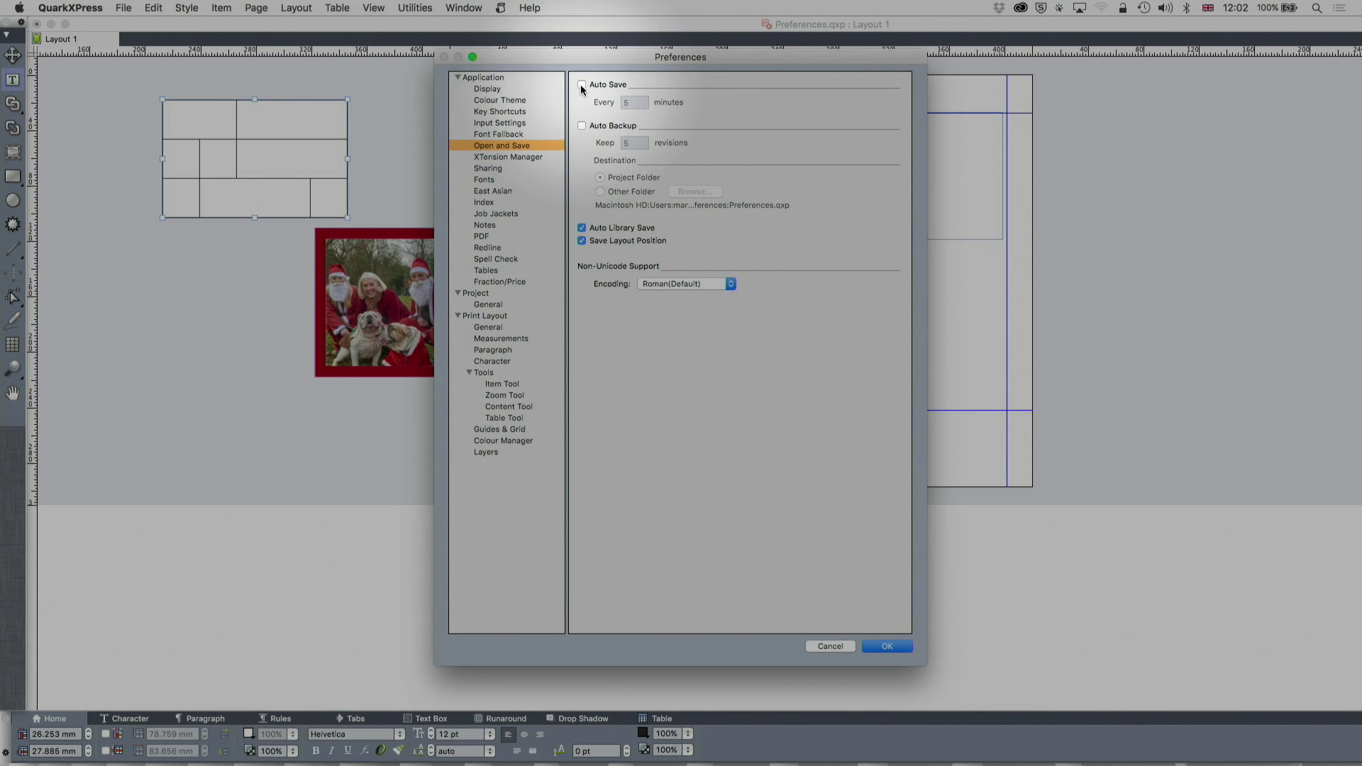
{"action": "left_click", "coordinate": [581, 85]}
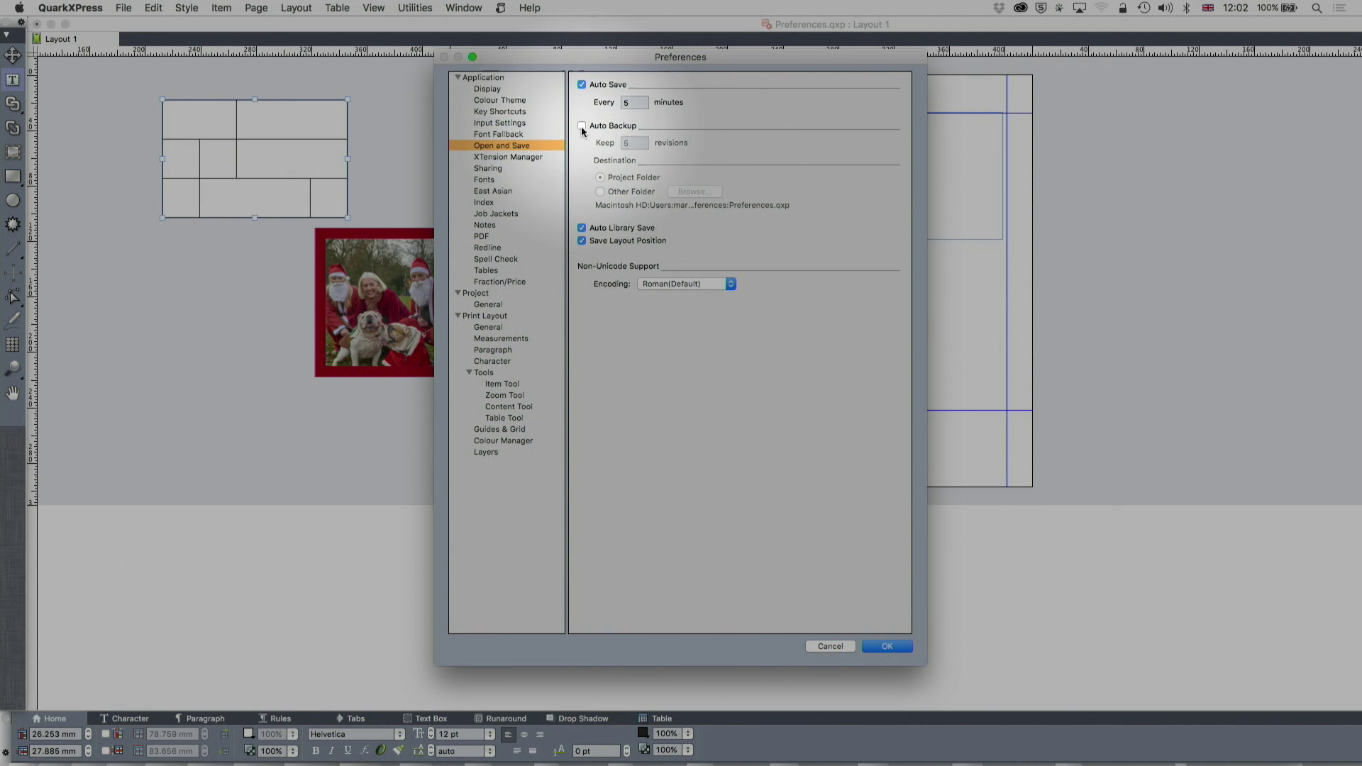
{"action": "left_click", "coordinate": [582, 126]}
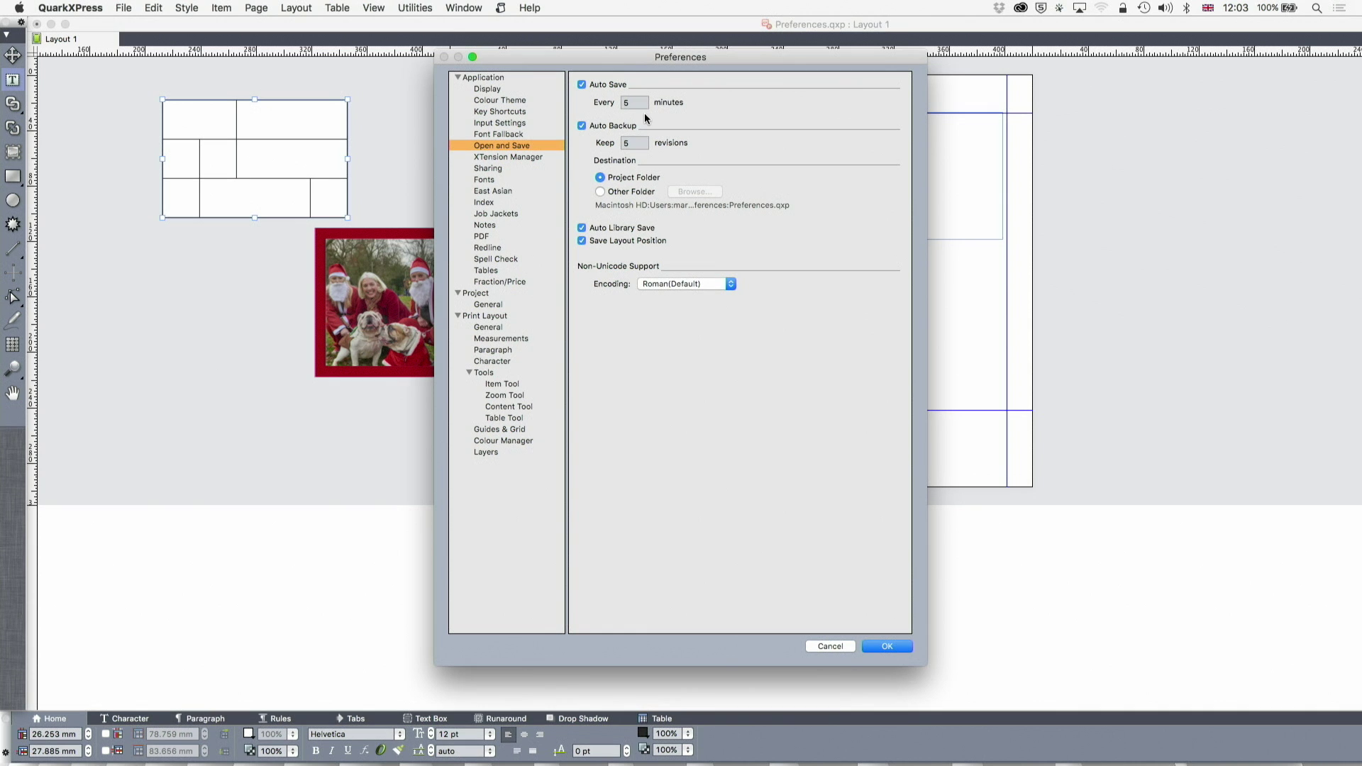
- Set the XTensions Manager to show at startup only when an error occurs loading XTensions
{"action": "left_click", "coordinate": [516, 154]}
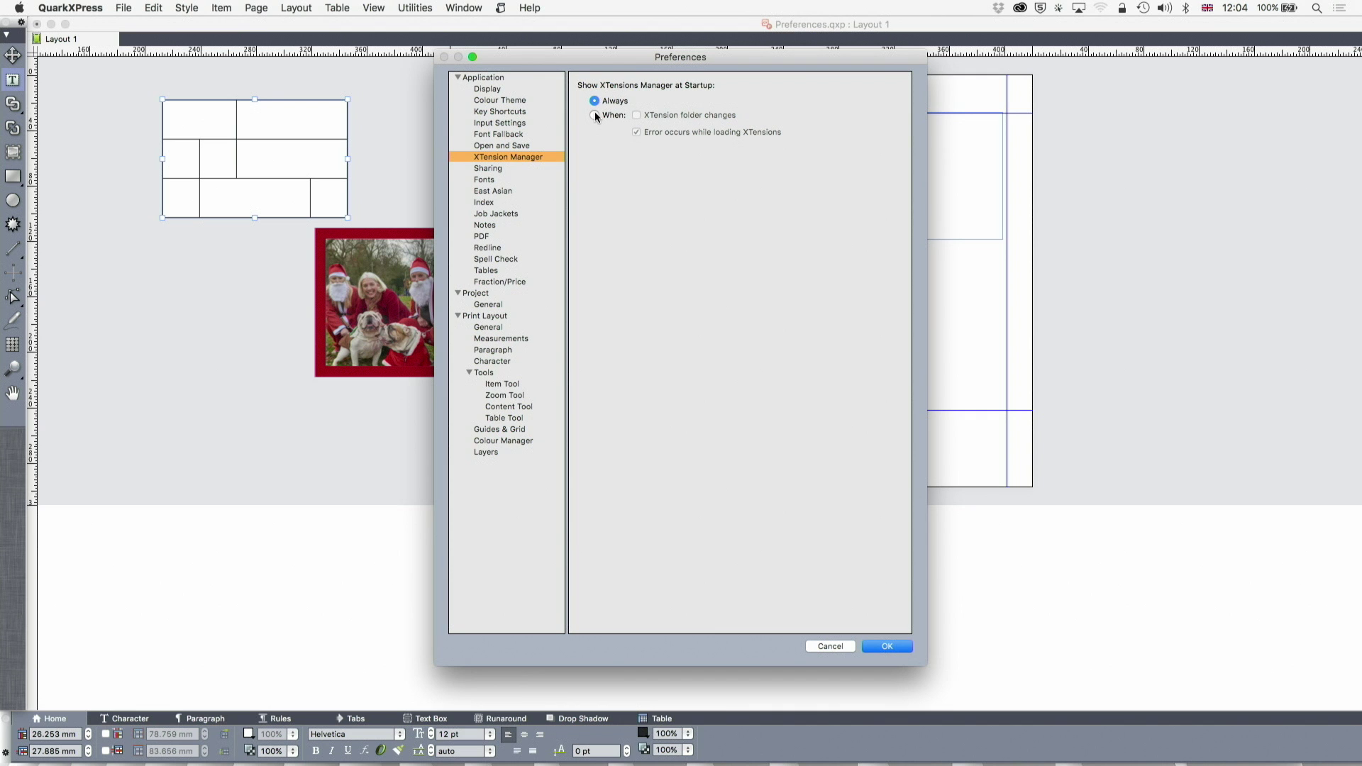
{"action": "left_click", "coordinate": [594, 116]}
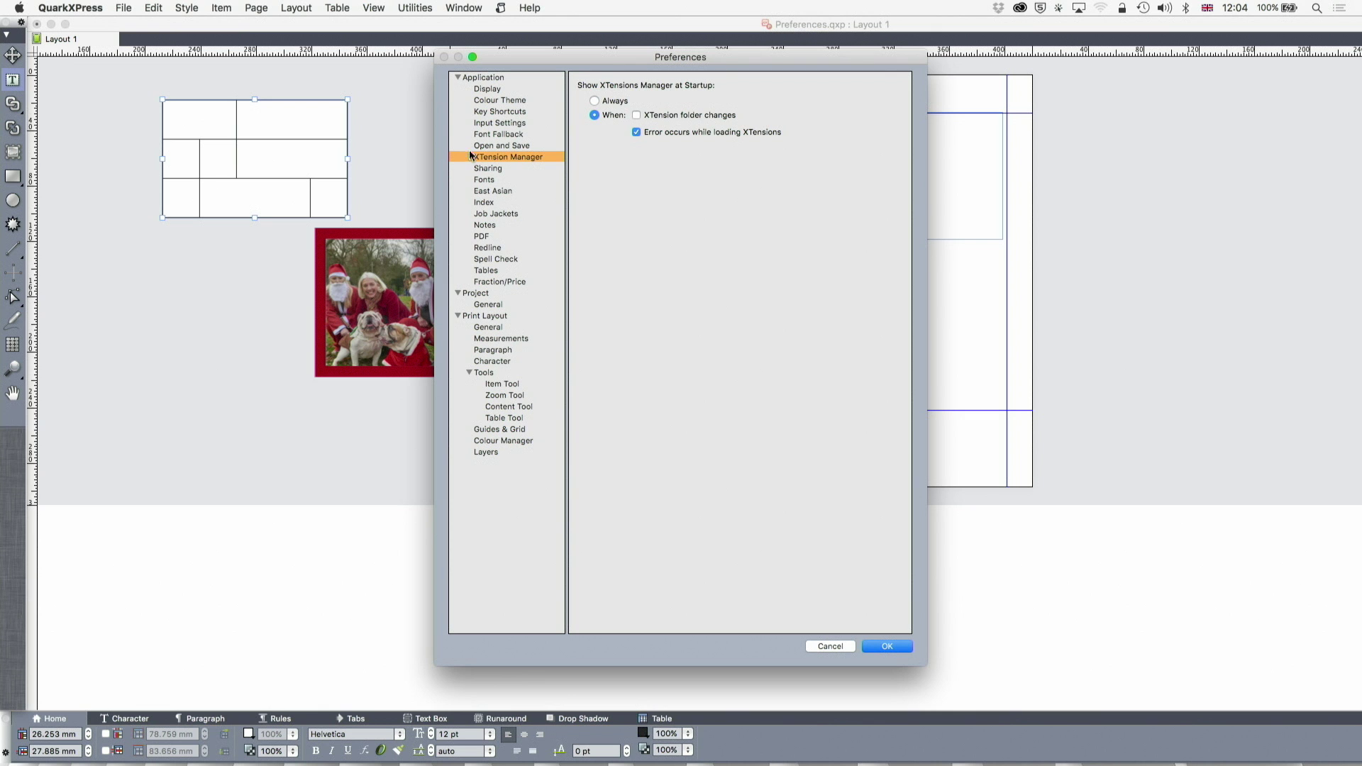
{"action": "left_click", "coordinate": [485, 170]}
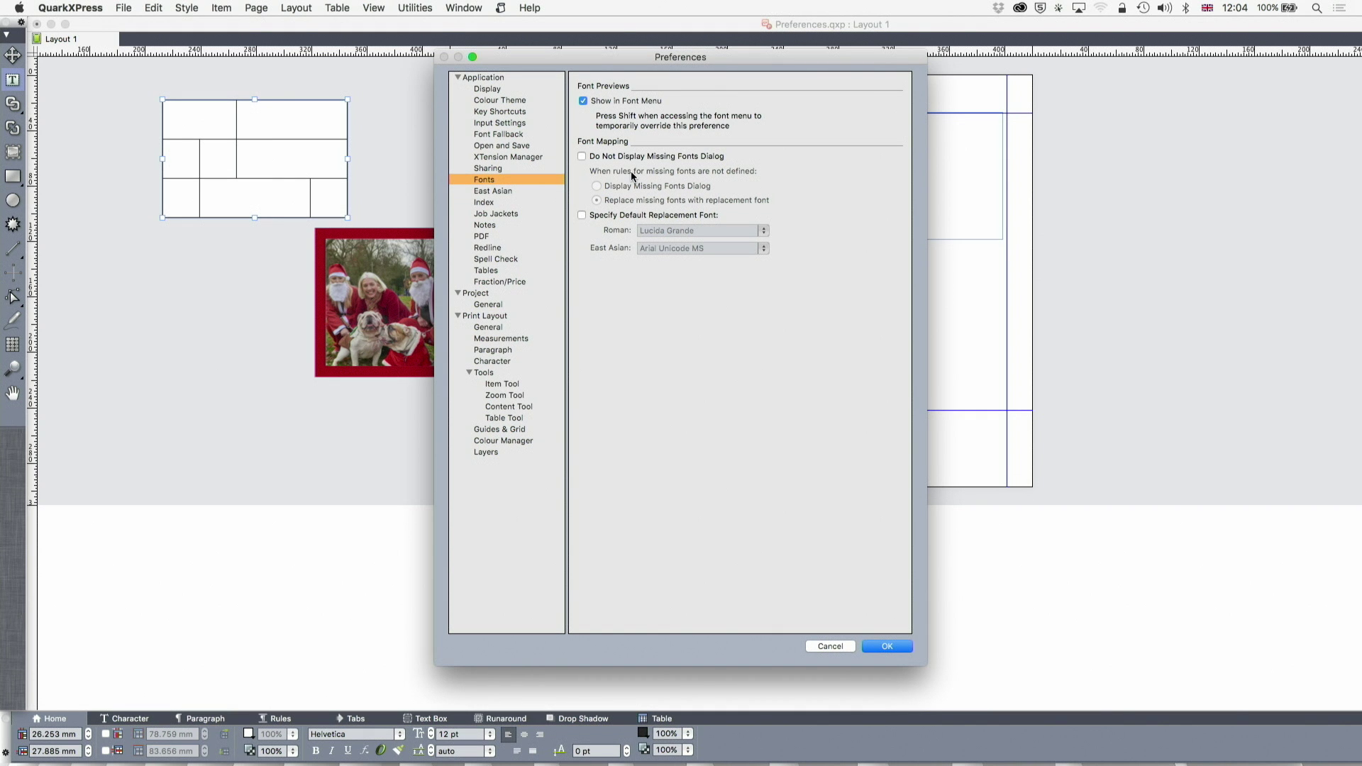
- Accept the preferences with font menu previews on and confirm the Measurements font list shows each typeface
{"action": "left_click", "coordinate": [824, 645]}
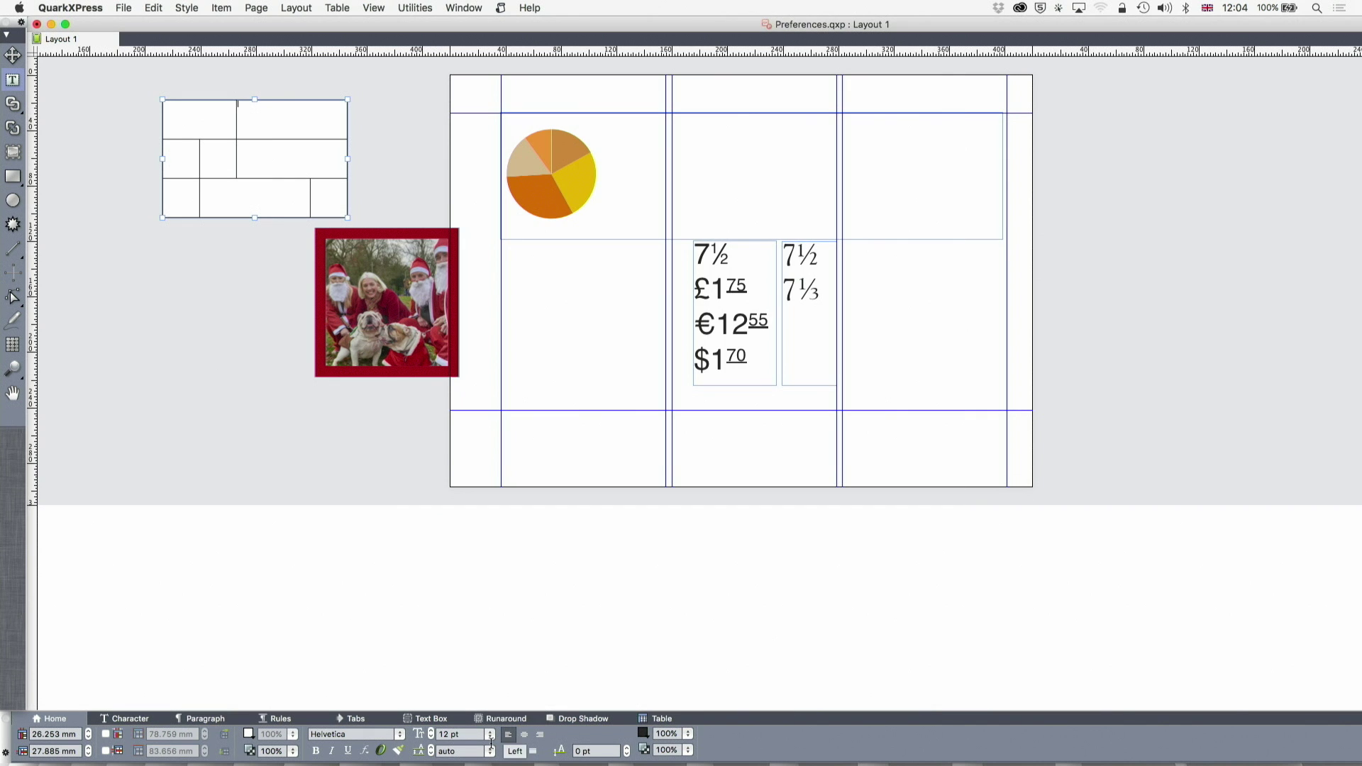
{"action": "left_click", "coordinate": [397, 735]}
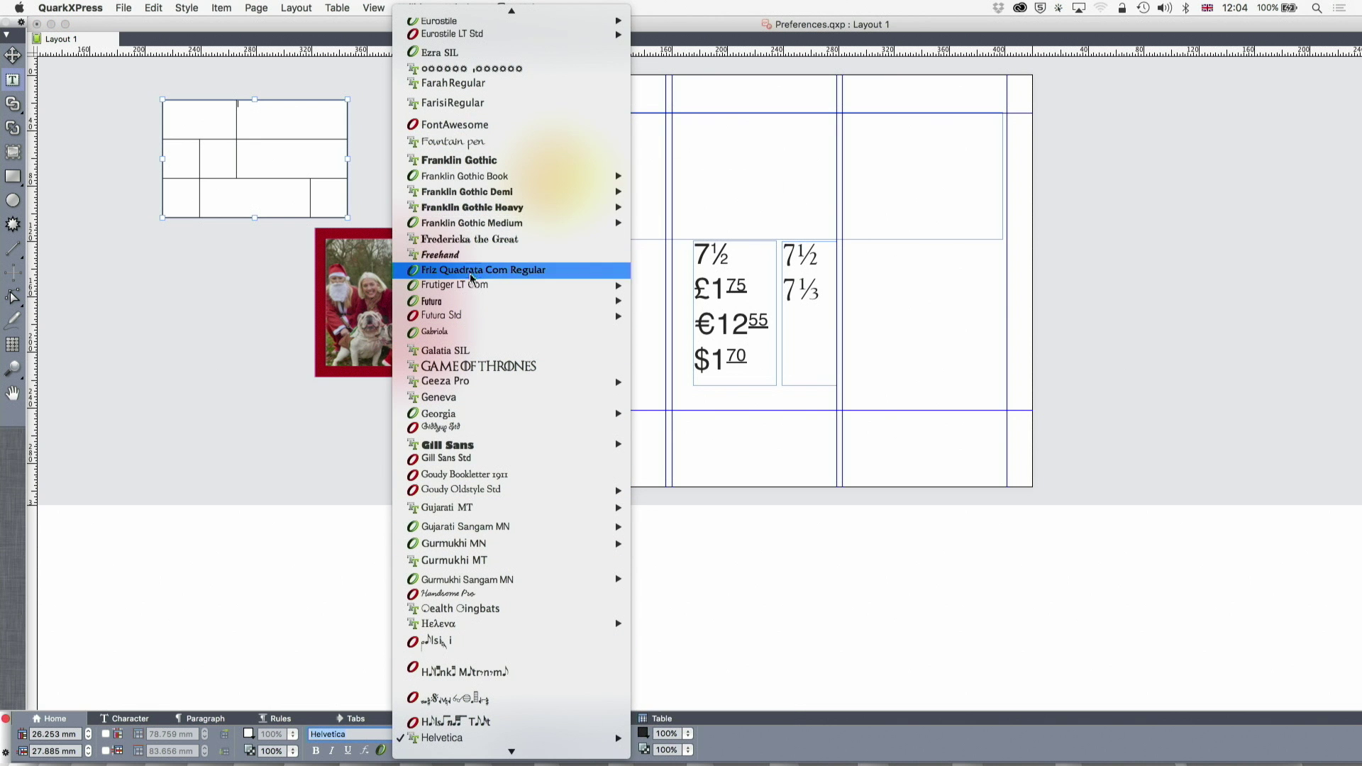
{"action": "left_click", "coordinate": [258, 454]}
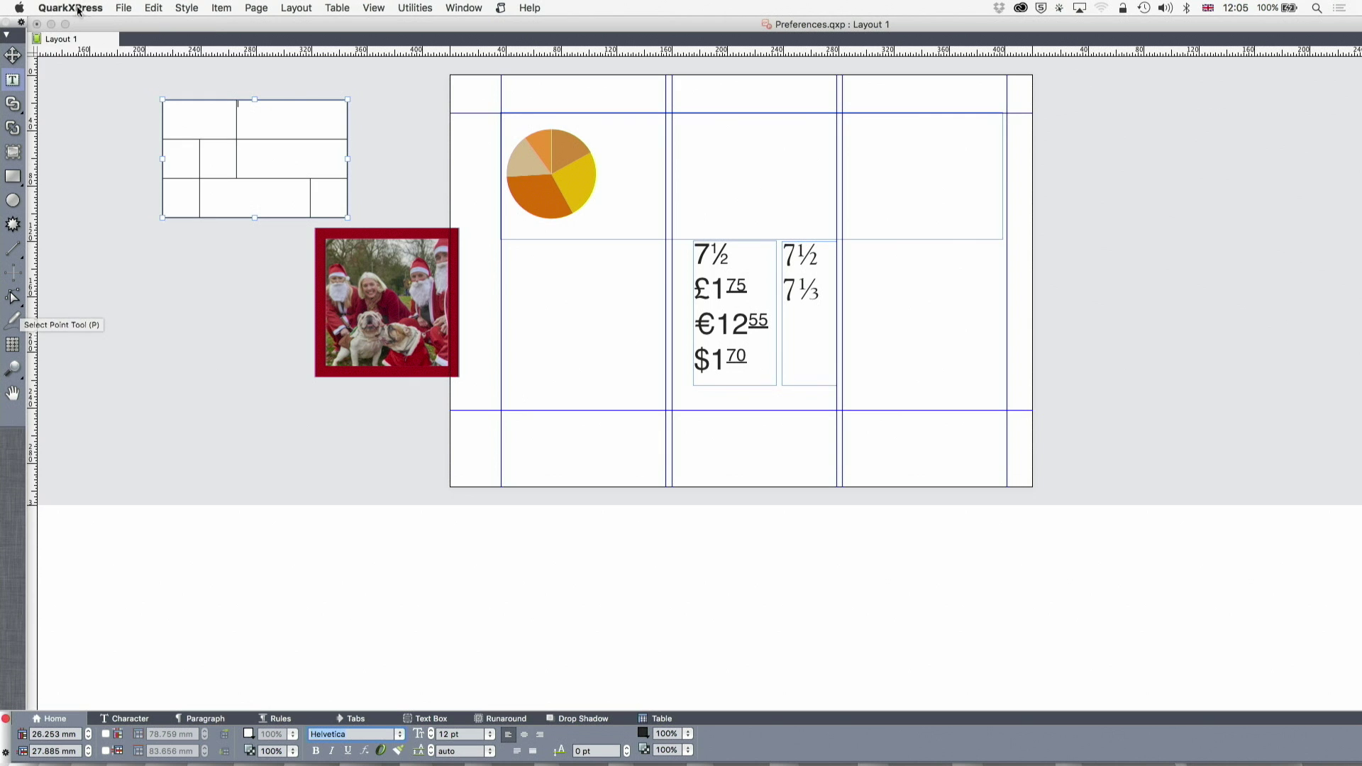
- Reopen QuarkXPress Preferences, returning to the Fonts pane
{"action": "left_click", "coordinate": [70, 7]}
{"action": "left_click", "coordinate": [68, 119]}
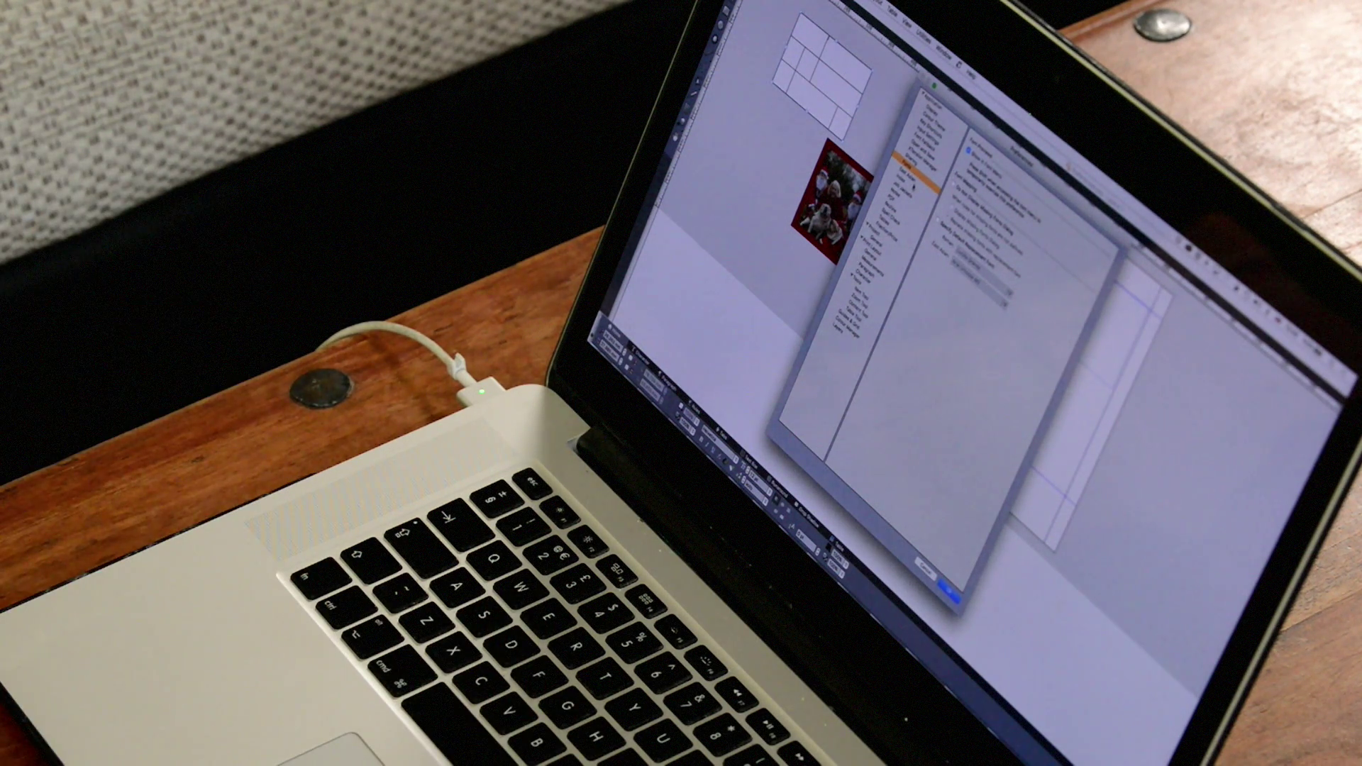
- Display the Index pane's separation character settings in Preferences
{"action": "left_click", "coordinate": [503, 203]}
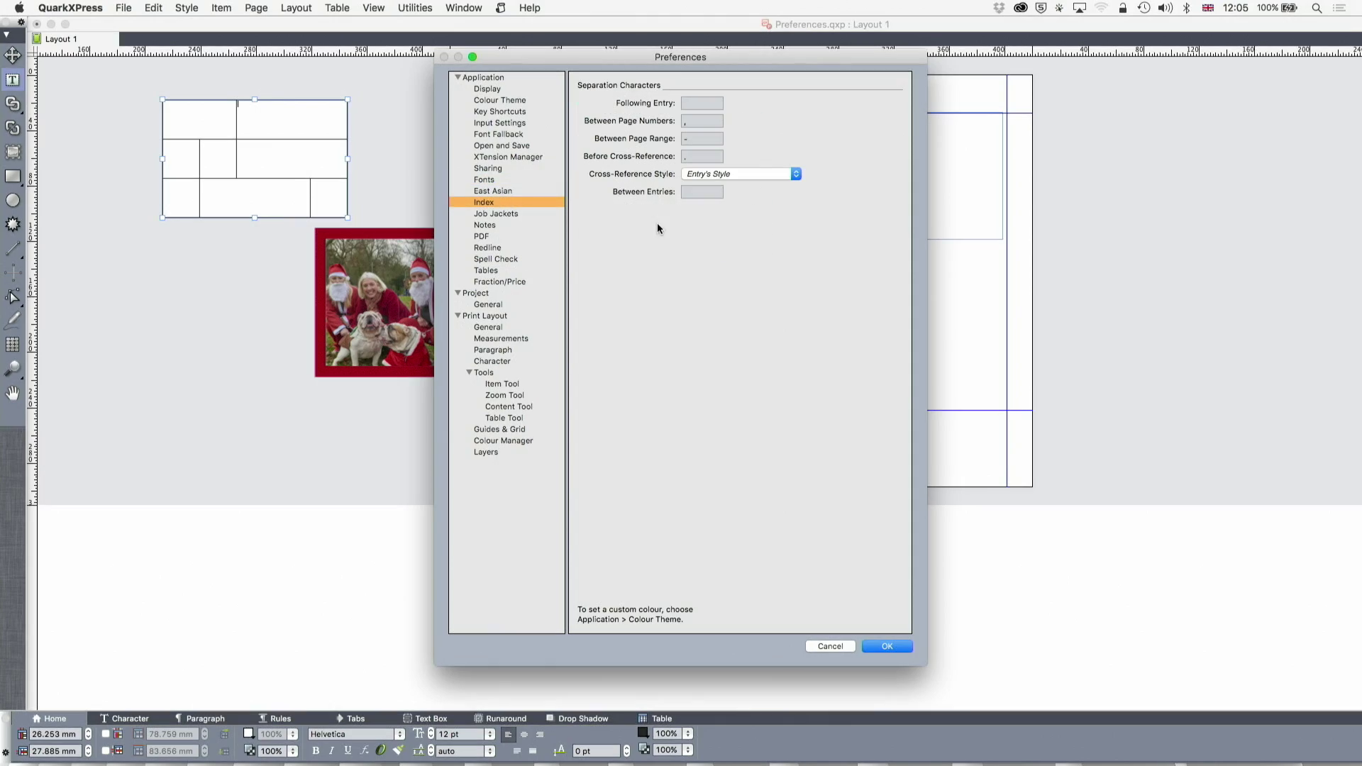